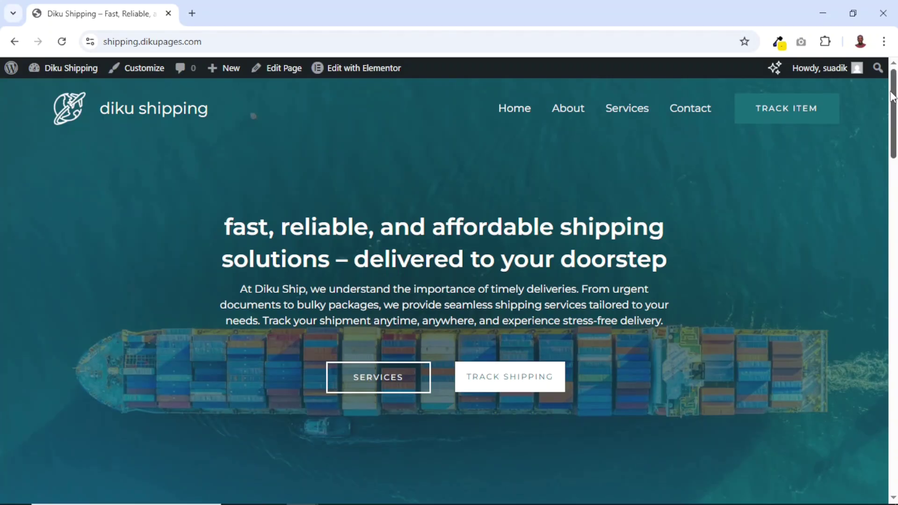
Open the shipment tracking page from the site's home page and look up the shipment by its tracking number
{"action": "left_click_drag", "start_coordinate": [893, 114], "coordinate": [894, 447]}
{"action": "key", "text": "Home"}
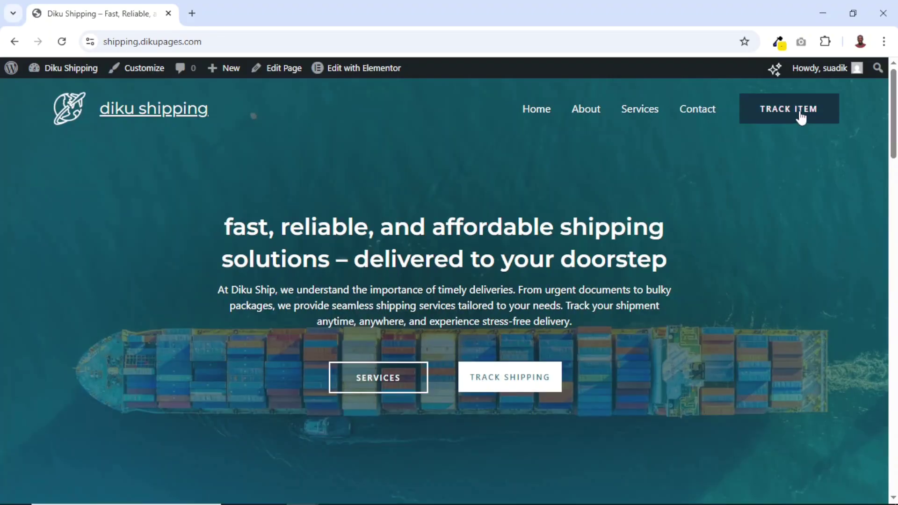
{"action": "left_click", "coordinate": [515, 385]}
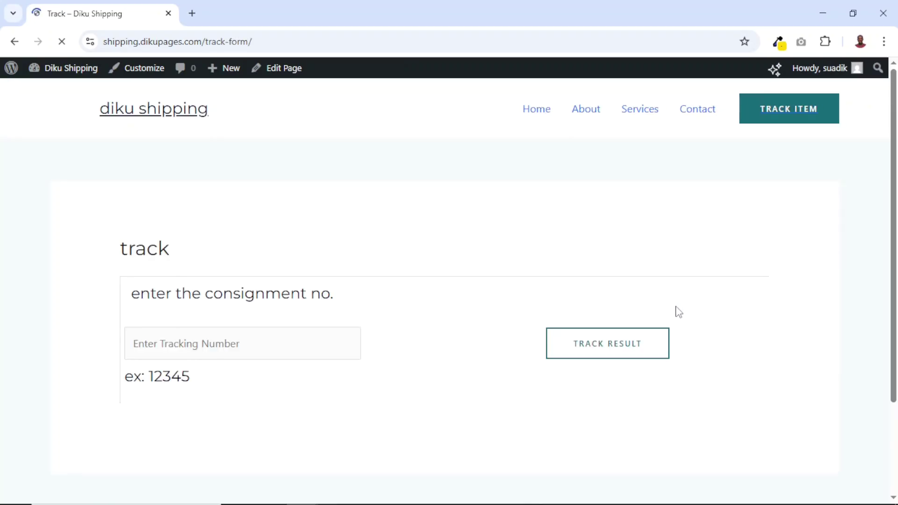
{"action": "left_click", "coordinate": [223, 337]}
{"action": "key", "text": "ctrl+v"}
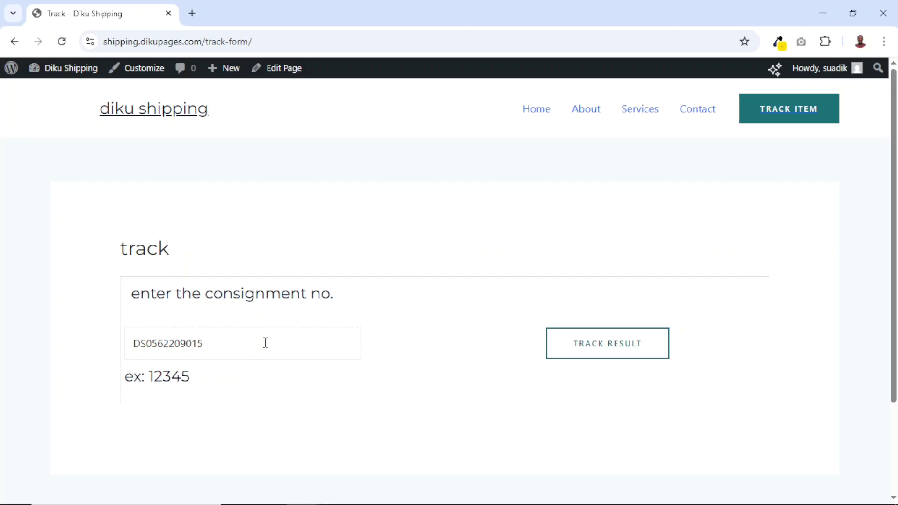
{"action": "left_click", "coordinate": [619, 356]}
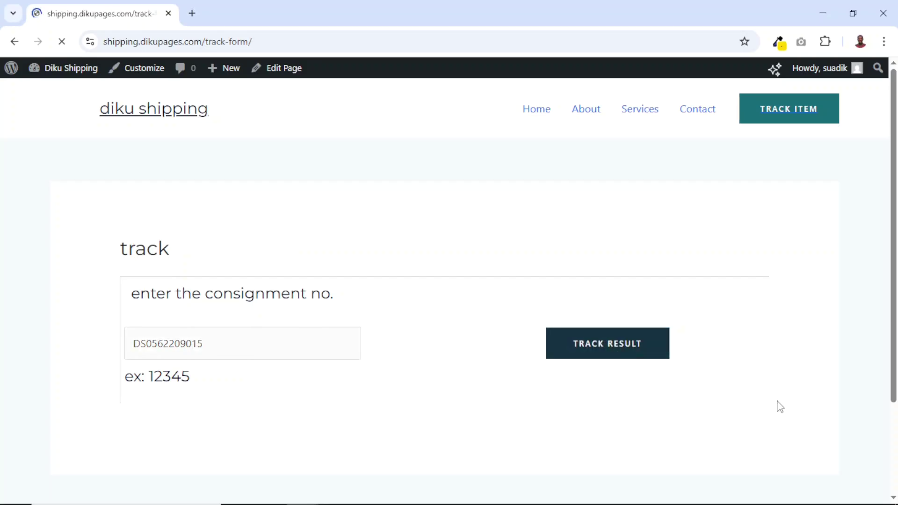
Examine the shipper, receiver and shipment information in the tracking result, and return to the site's home page
{"action": "scroll", "coordinate": [820, 319], "scroll_direction": "down", "scroll_amount": 1}
{"action": "scroll", "coordinate": [819, 319], "scroll_direction": "down", "scroll_amount": 20}
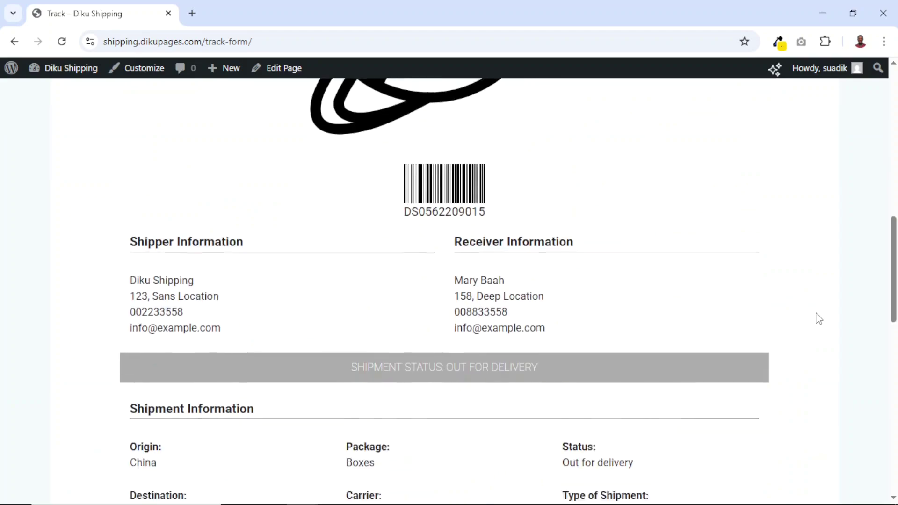
{"action": "scroll", "coordinate": [819, 319], "scroll_direction": "up", "scroll_amount": 20}
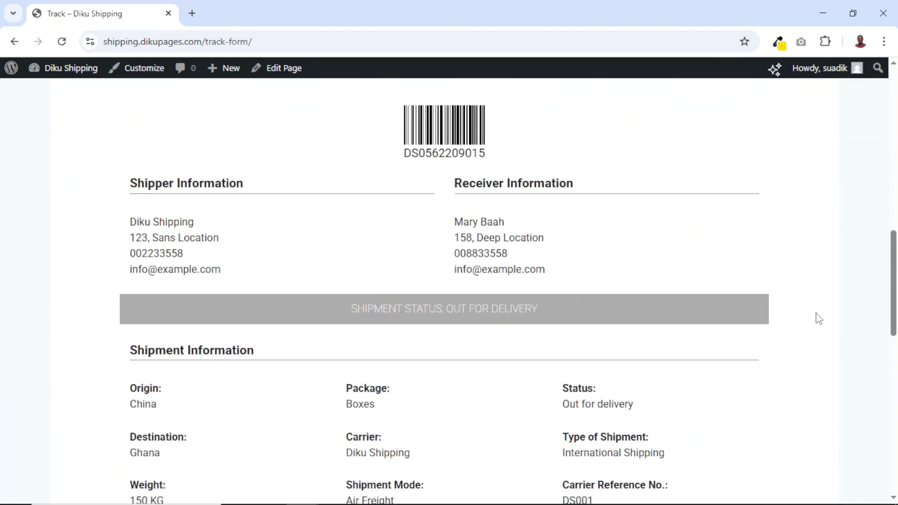
{"action": "scroll", "coordinate": [819, 319], "scroll_direction": "down", "scroll_amount": 2}
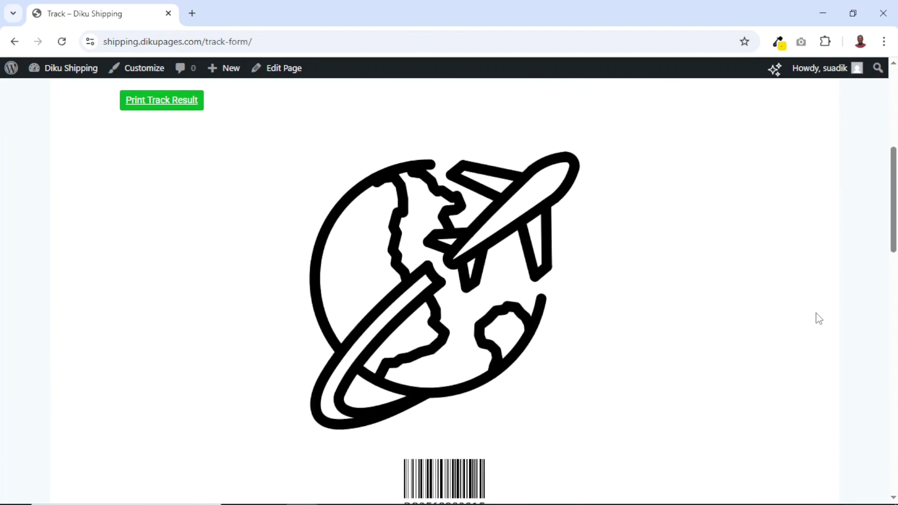
{"action": "scroll", "coordinate": [819, 319], "scroll_direction": "up", "scroll_amount": 7}
{"action": "scroll", "coordinate": [819, 319], "scroll_direction": "down", "scroll_amount": 7}
{"action": "scroll", "coordinate": [817, 314], "scroll_direction": "up", "scroll_amount": 7}
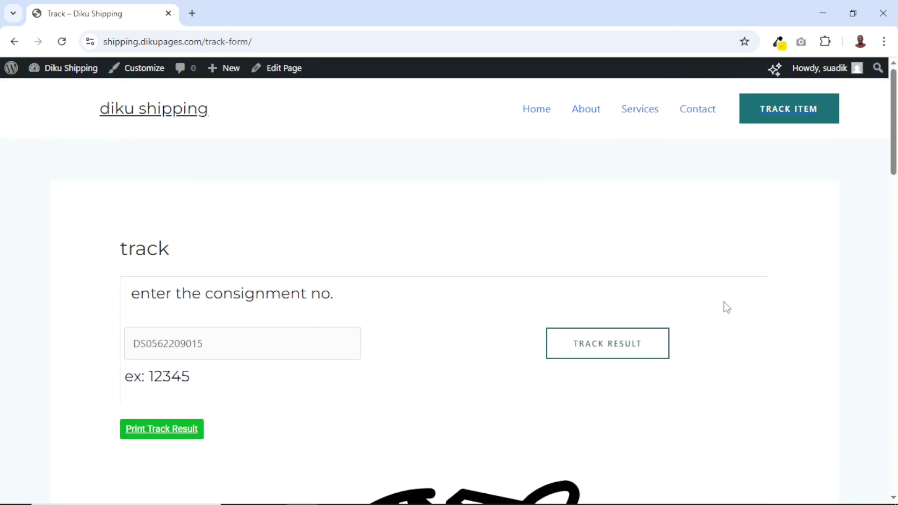
{"action": "left_click", "coordinate": [161, 115]}
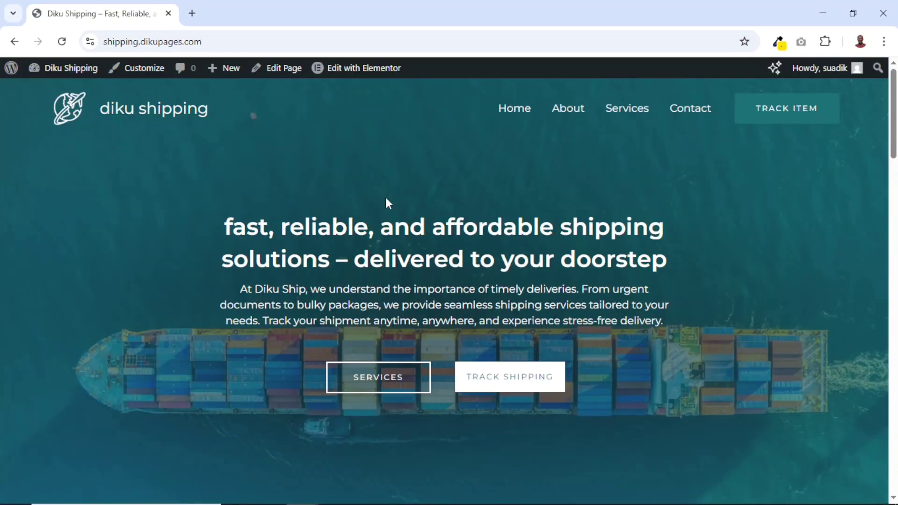
Go to the Add Plugins page in the WordPress dashboard and search for "wpcargo"
{"action": "mouse_move", "coordinate": [70, 68]}
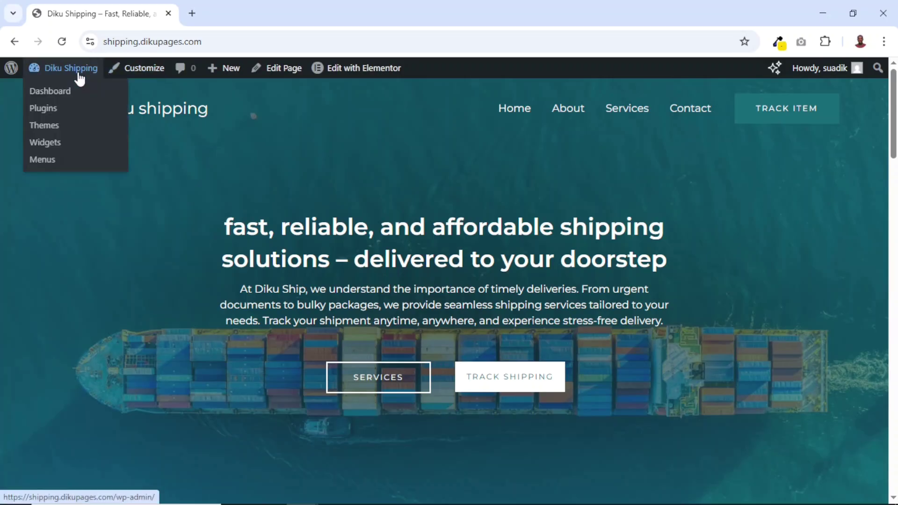
{"action": "left_click", "coordinate": [52, 93]}
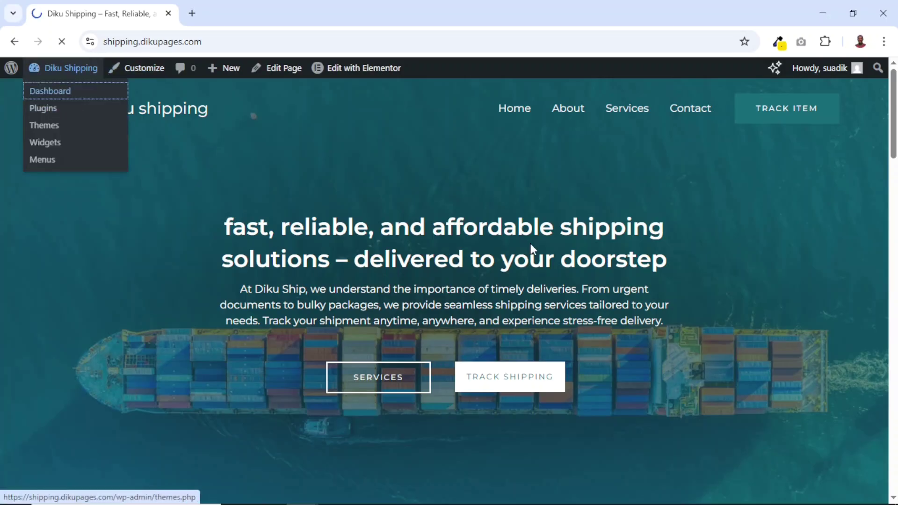
{"action": "mouse_move", "coordinate": [34, 407]}
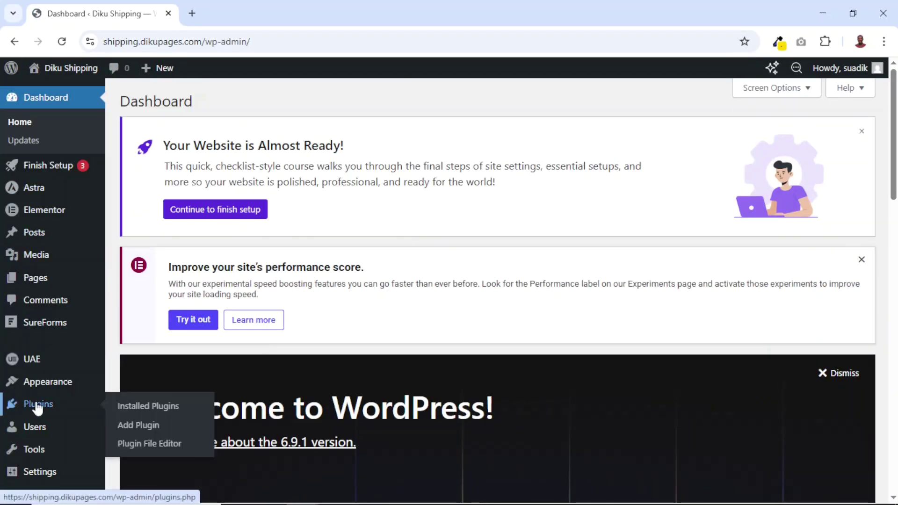
{"action": "left_click", "coordinate": [143, 425]}
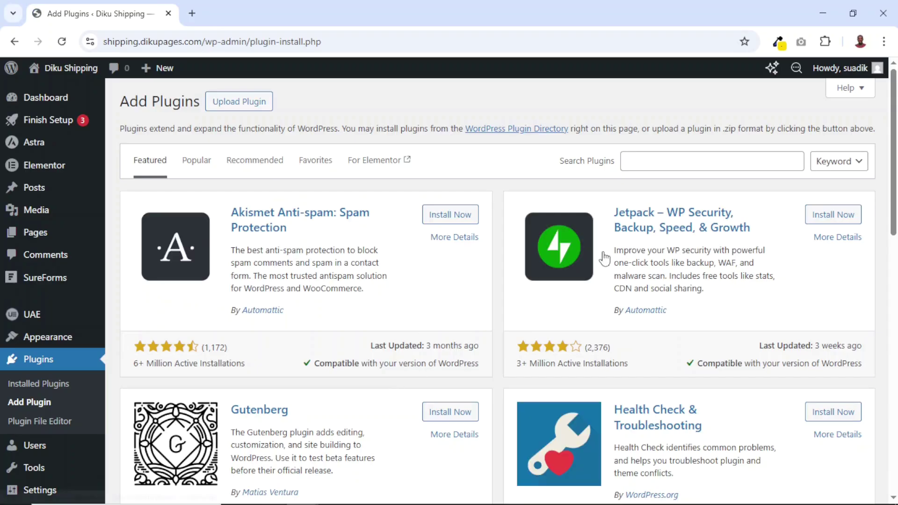
{"action": "left_click", "coordinate": [674, 159]}
{"action": "type", "text": "wpcargo"}
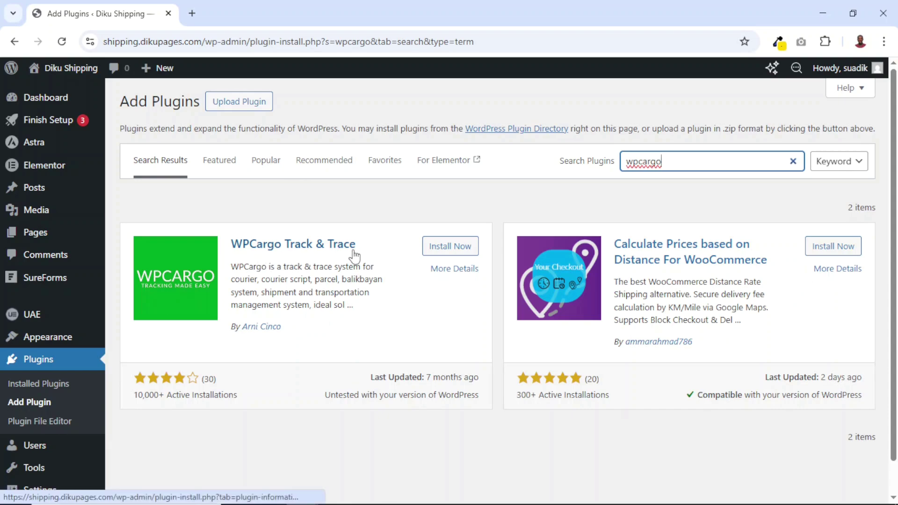
Install and activate the WPCargo Track & Trace plugin
{"action": "left_click", "coordinate": [445, 248]}
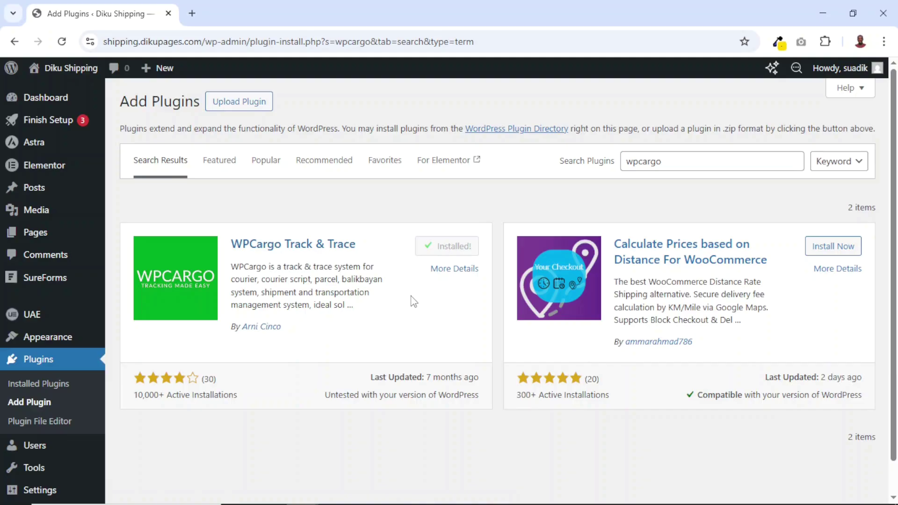
{"action": "left_click", "coordinate": [458, 245]}
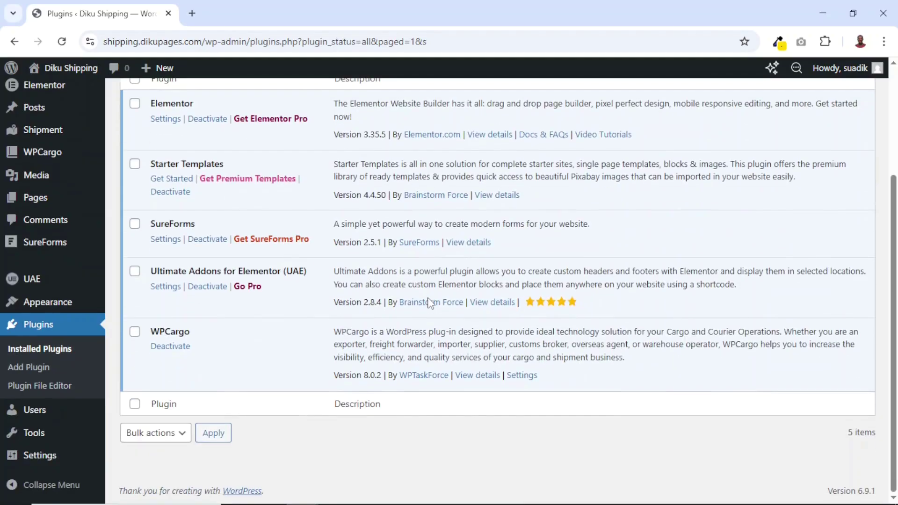
{"action": "scroll", "coordinate": [399, 309], "scroll_direction": "down", "scroll_amount": 1}
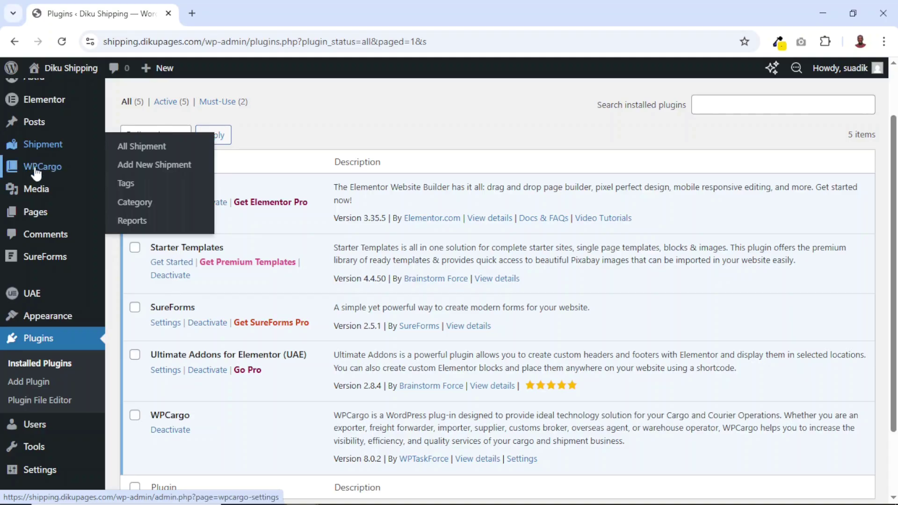
Open the general settings of the WPCargo plugin at the shipment type options
{"action": "mouse_move", "coordinate": [52, 172]}
{"action": "mouse_move", "coordinate": [45, 152]}
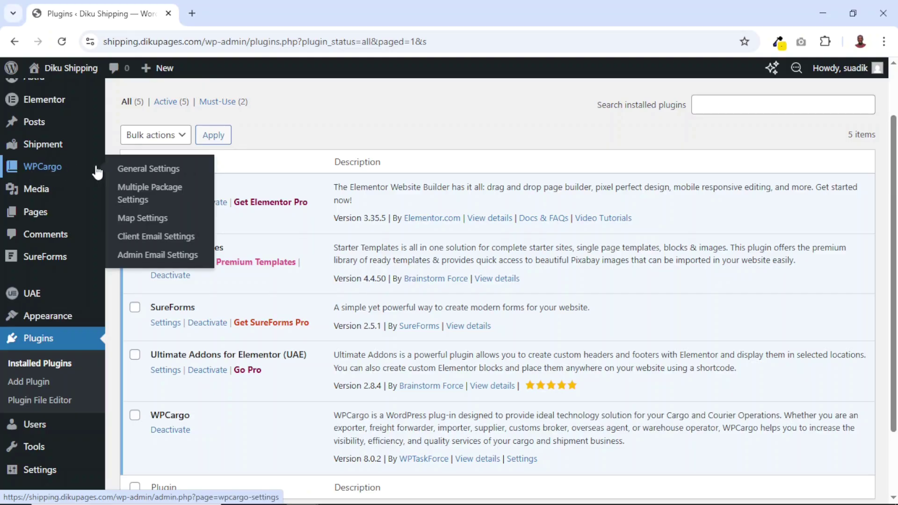
{"action": "left_click", "coordinate": [148, 169]}
{"action": "scroll", "coordinate": [189, 256], "scroll_direction": "down", "scroll_amount": 2}
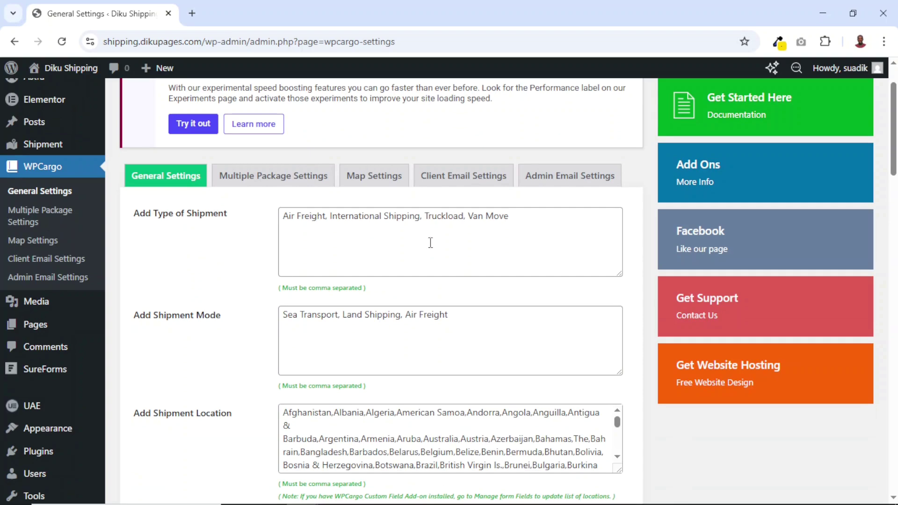
Set the shipment types to "Standard Shipping, International Shipping, Freight & Logistics"
{"action": "left_click_drag", "start_coordinate": [516, 215], "coordinate": [281, 218]}
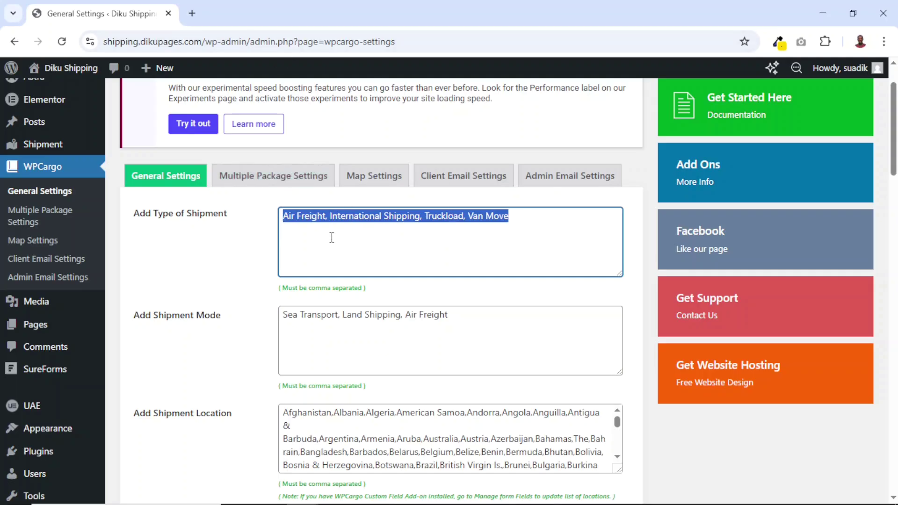
{"action": "left_click_drag", "start_coordinate": [326, 217], "coordinate": [260, 222]}
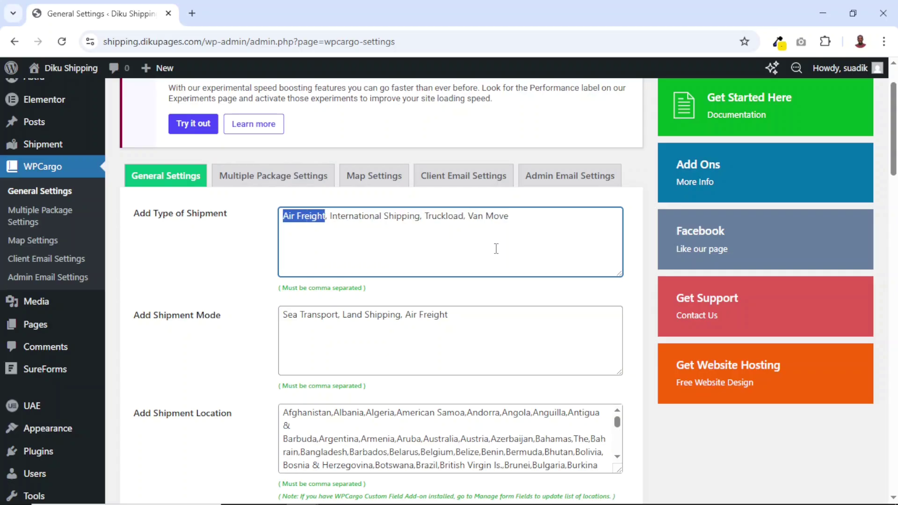
{"action": "type", "text": "Standard Shipping"}
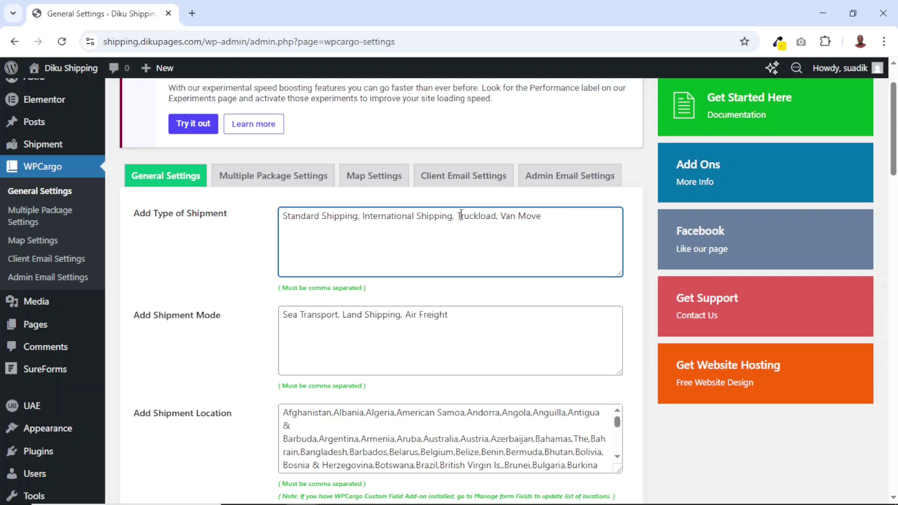
{"action": "left_click_drag", "start_coordinate": [461, 216], "coordinate": [564, 215]}
{"action": "key", "text": "BackSpace"}
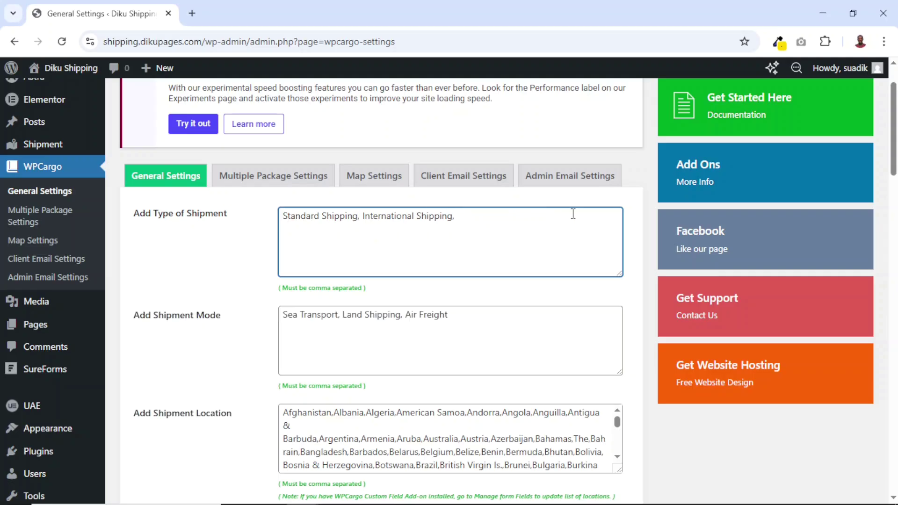
{"action": "type", "text": "Frieght"}
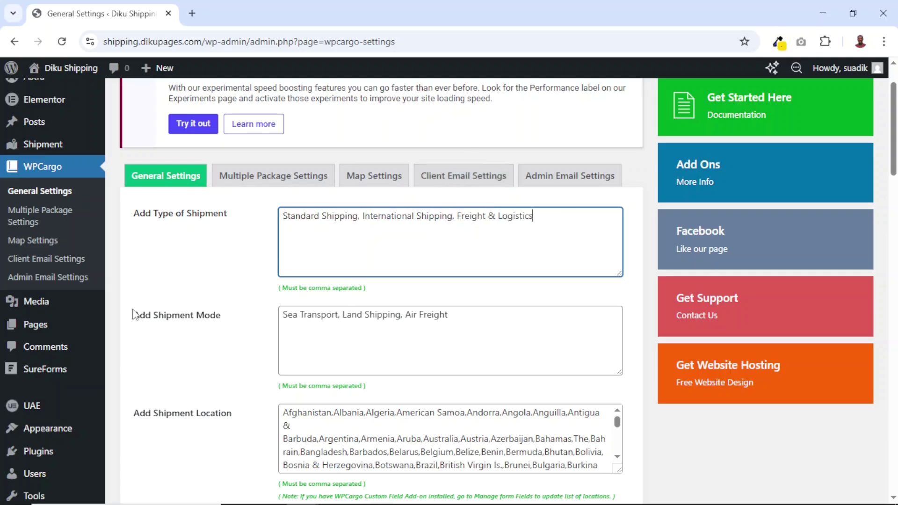
Examine the predefined shipment modes and the comma-separated list of shipment locations
{"action": "left_click_drag", "start_coordinate": [145, 315], "coordinate": [241, 328]}
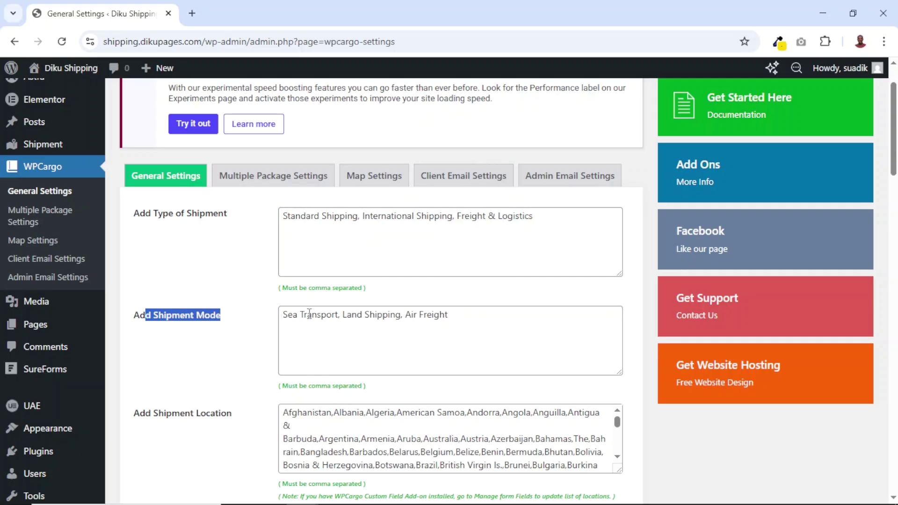
{"action": "left_click", "coordinate": [466, 315]}
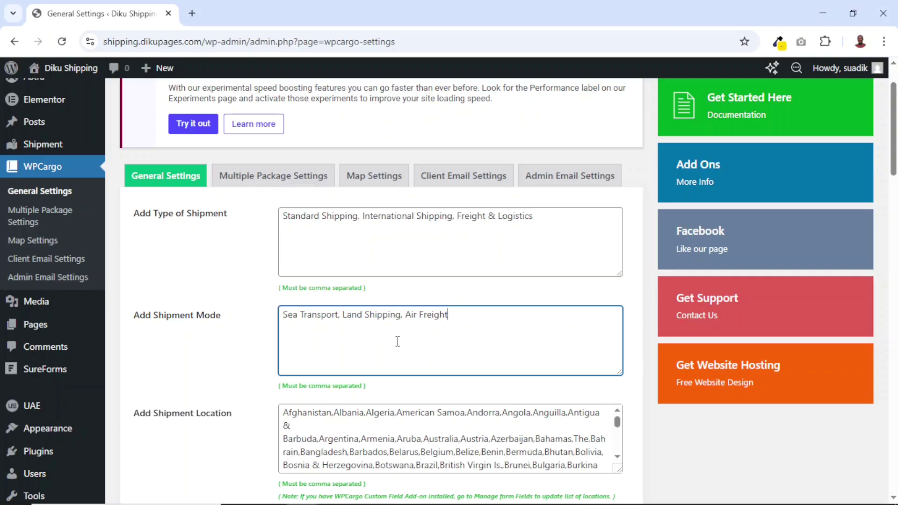
{"action": "scroll", "coordinate": [398, 339], "scroll_direction": "down", "scroll_amount": 1}
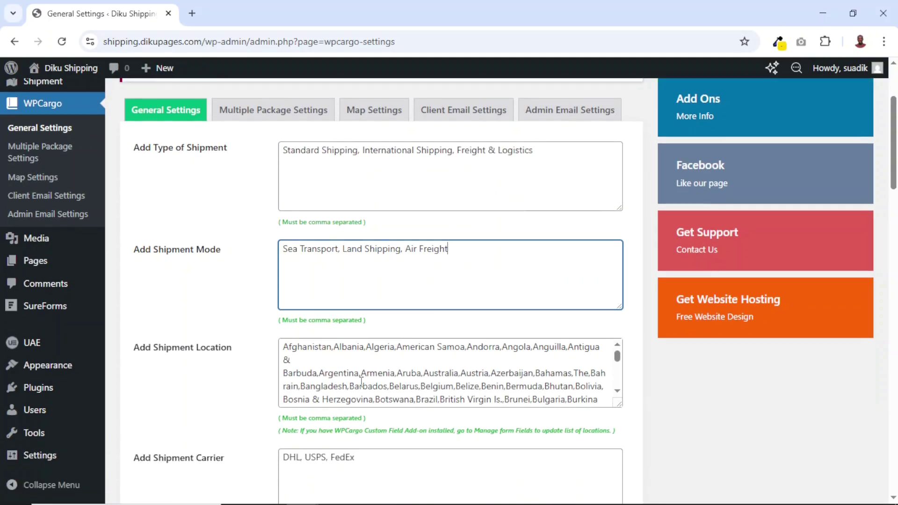
{"action": "scroll", "coordinate": [402, 367], "scroll_direction": "down", "scroll_amount": 10}
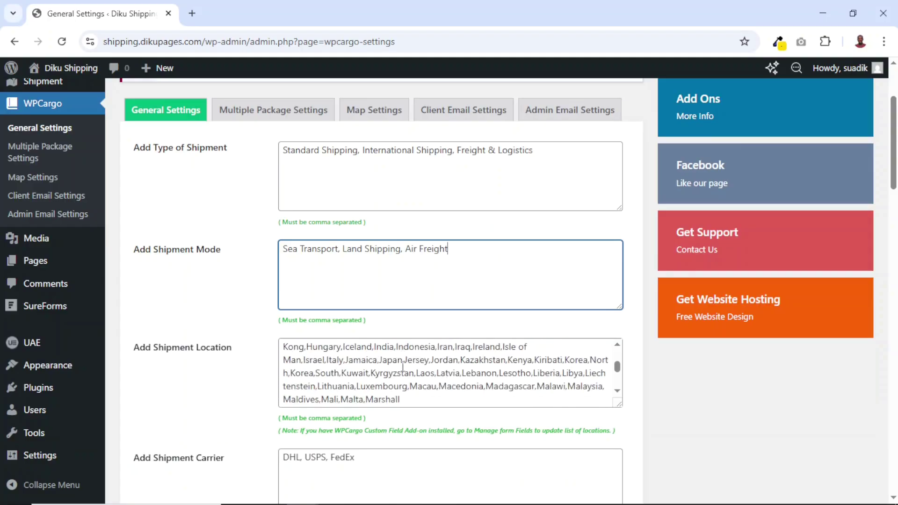
{"action": "scroll", "coordinate": [403, 366], "scroll_direction": "up", "scroll_amount": 10}
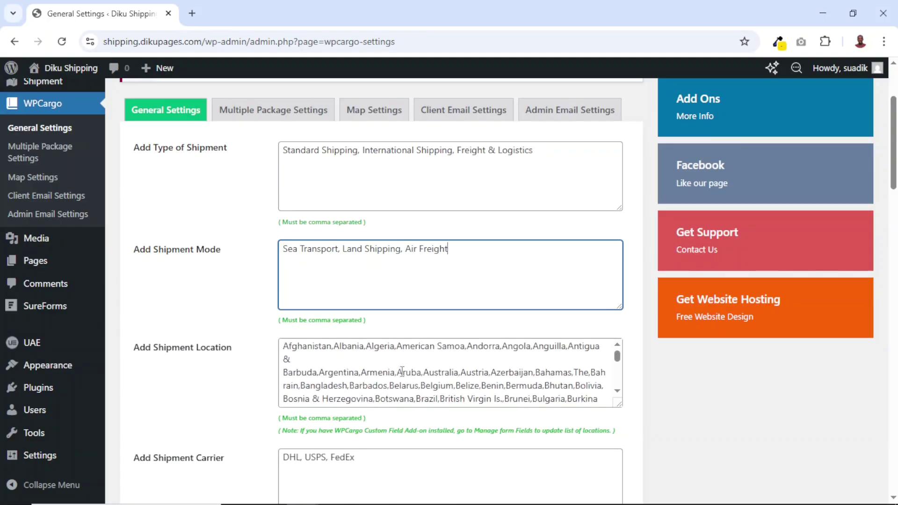
{"action": "scroll", "coordinate": [401, 369], "scroll_direction": "up", "scroll_amount": 3}
{"action": "scroll", "coordinate": [400, 372], "scroll_direction": "down", "scroll_amount": 4}
{"action": "left_click", "coordinate": [290, 289]}
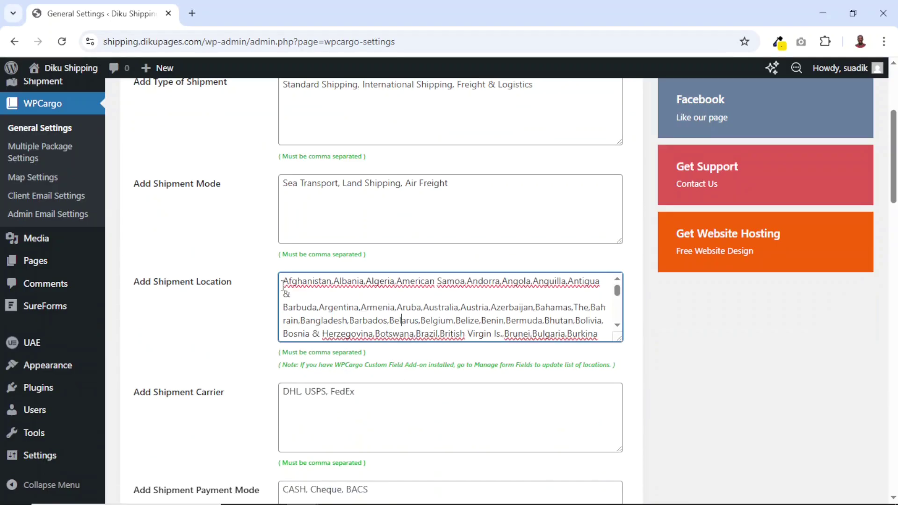
{"action": "left_click_drag", "start_coordinate": [320, 307], "coordinate": [430, 320]}
{"action": "left_click", "coordinate": [411, 322]}
{"action": "scroll", "coordinate": [645, 370], "scroll_direction": "up", "scroll_amount": 2}
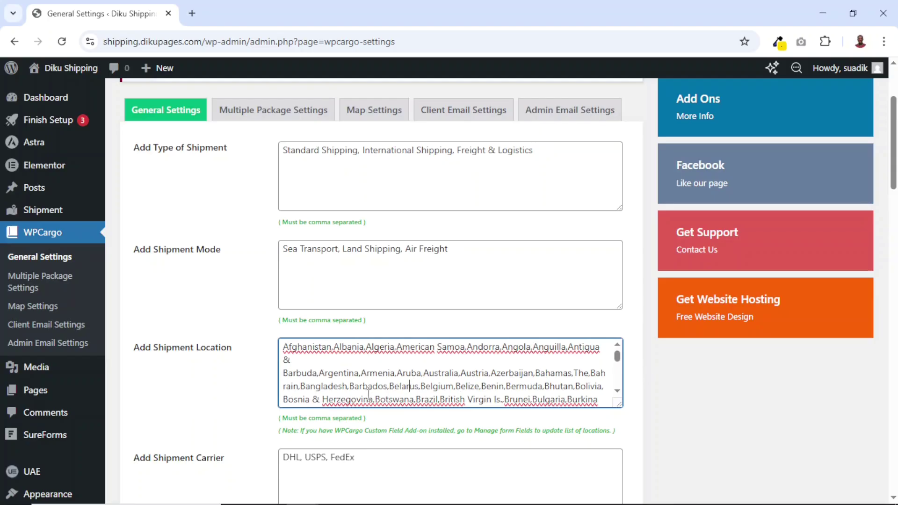
Try clearing the entire shipment location list and restore it by undoing the deletion
{"action": "key", "text": "ctrl+a"}
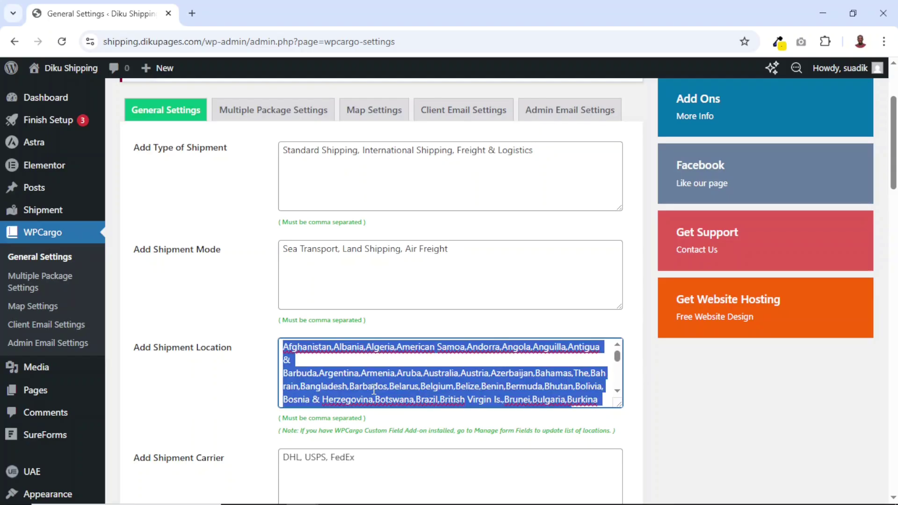
{"action": "key", "text": "BackSpace"}
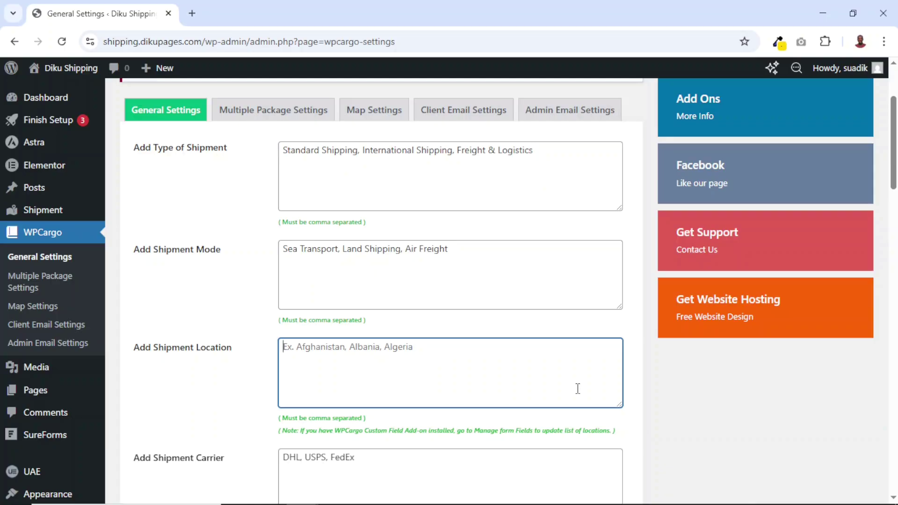
{"action": "key", "text": "ctrl+z"}
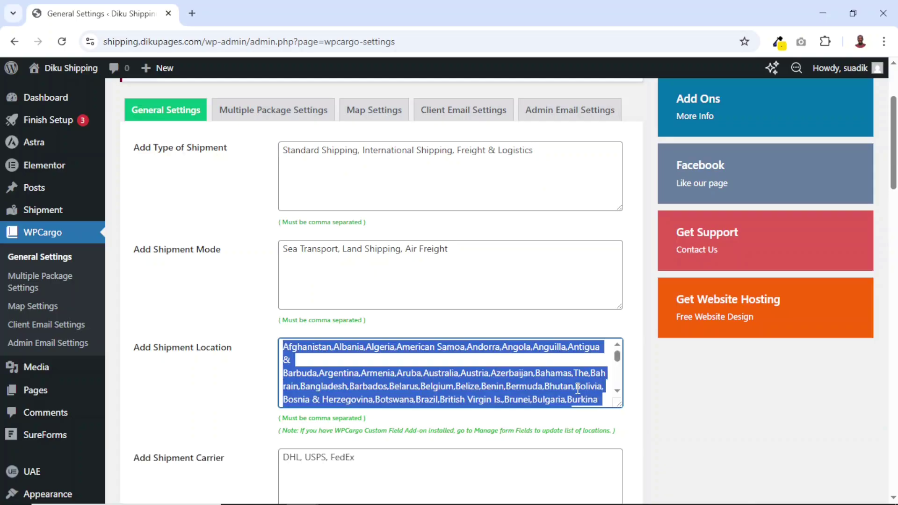
{"action": "left_click", "coordinate": [562, 396]}
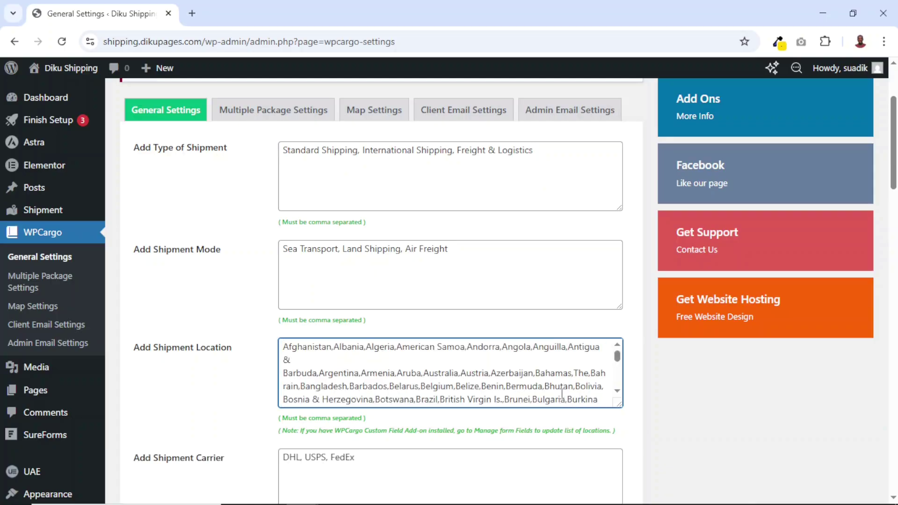
Add "Diku Shipping" as the first entry in the shipment carrier list, separated from DHL by a comma
{"action": "scroll", "coordinate": [562, 394], "scroll_direction": "down", "scroll_amount": 5}
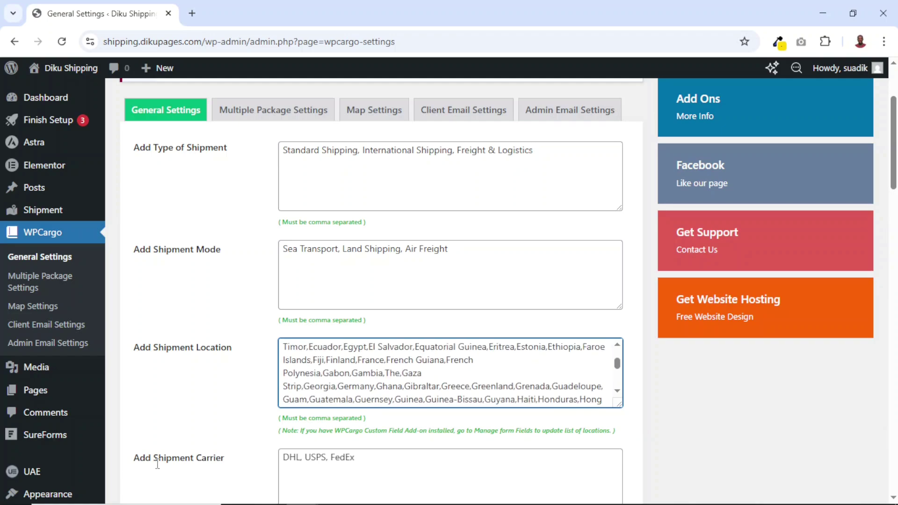
{"action": "scroll", "coordinate": [381, 463], "scroll_direction": "down", "scroll_amount": 1}
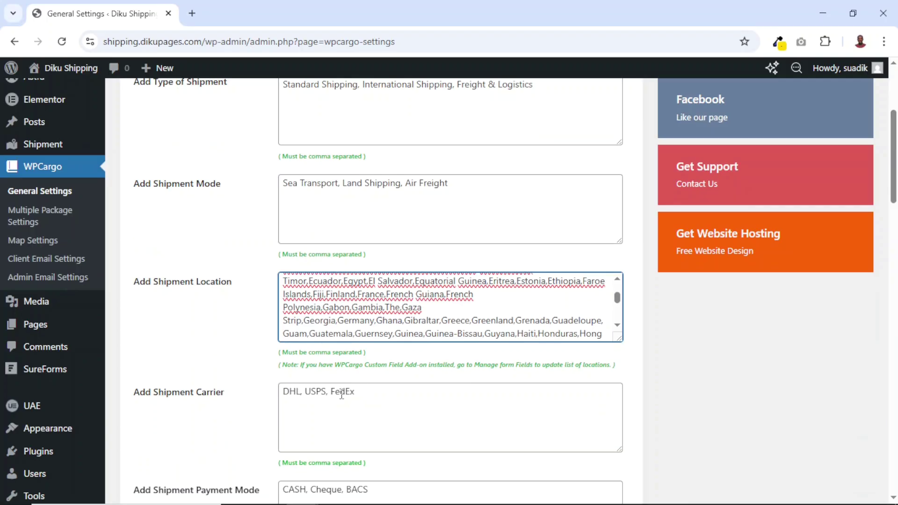
{"action": "left_click_drag", "start_coordinate": [373, 392], "coordinate": [281, 395]}
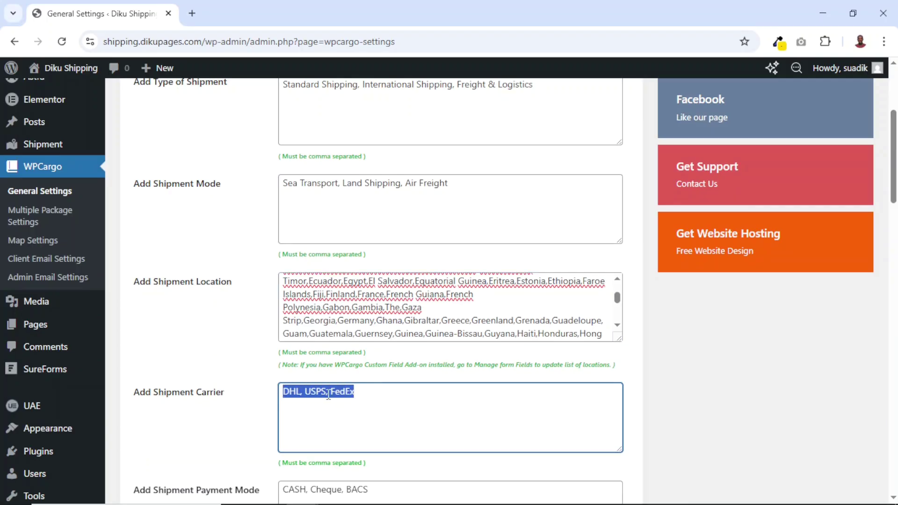
{"action": "left_click", "coordinate": [388, 401]}
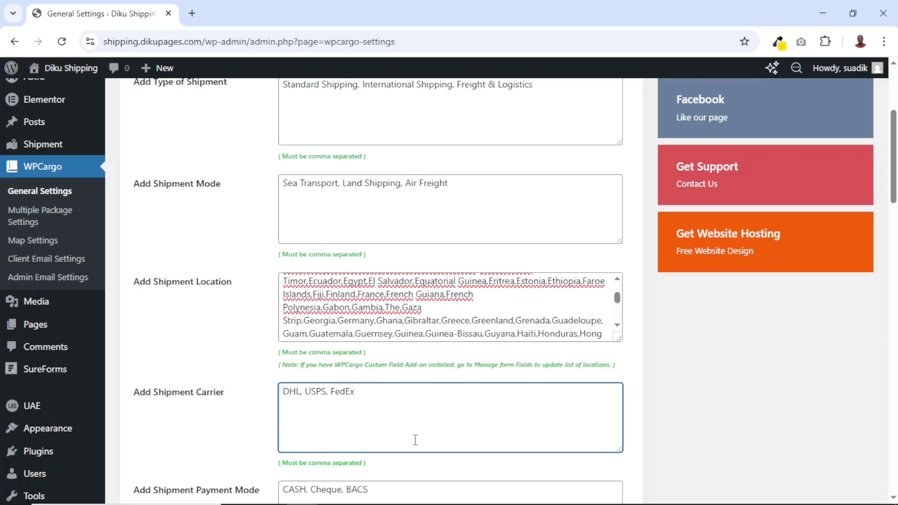
{"action": "type", "text": "Diku S"}
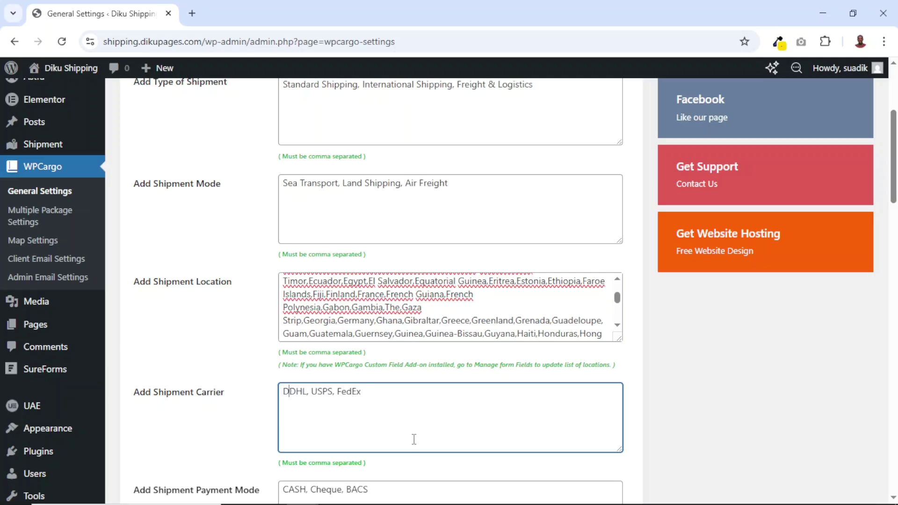
{"action": "type", "text": "hipping"}
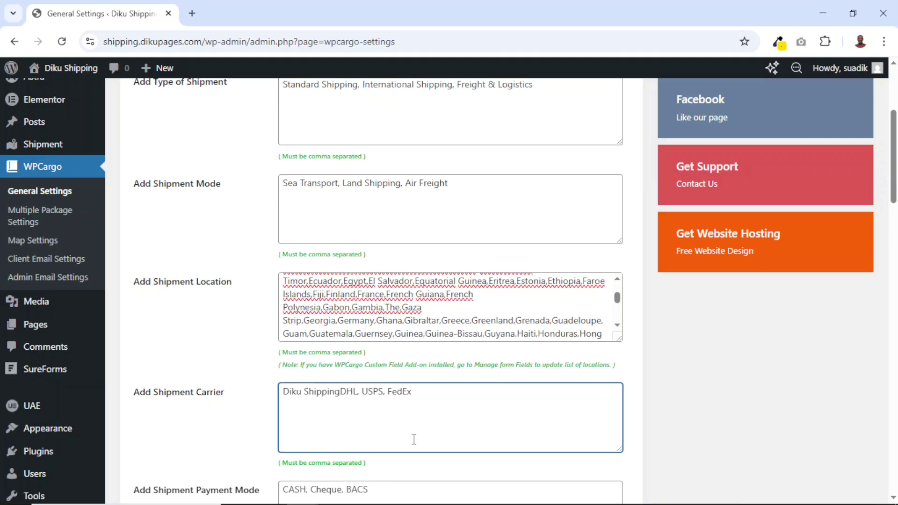
{"action": "type", "text": ","}
{"action": "left_click_drag", "start_coordinate": [416, 391], "coordinate": [309, 393]}
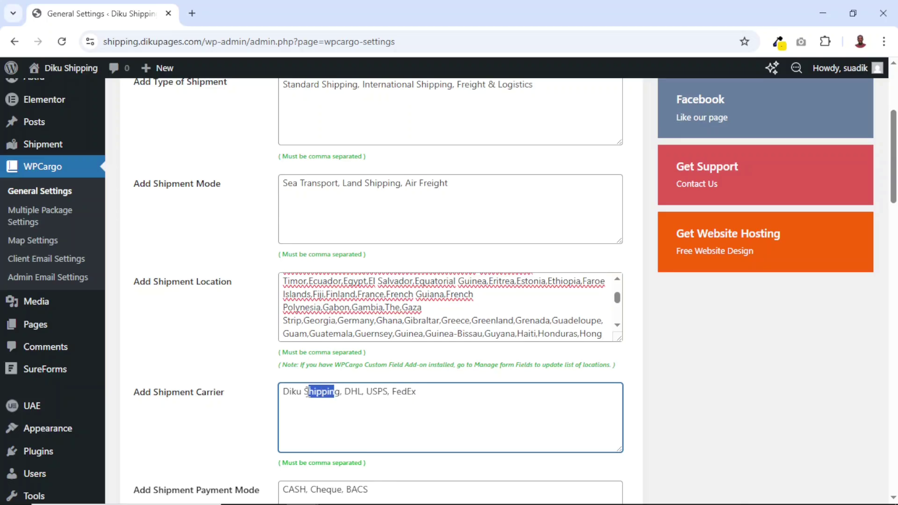
Replace BACS with "Wire Transfer" in the shipment payment modes
{"action": "scroll", "coordinate": [485, 412], "scroll_direction": "down", "scroll_amount": 4}
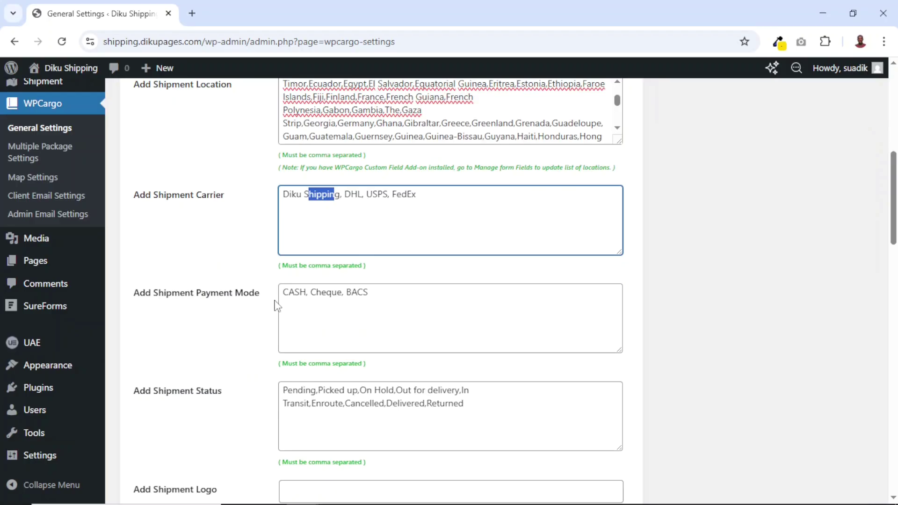
{"action": "left_click", "coordinate": [326, 295]}
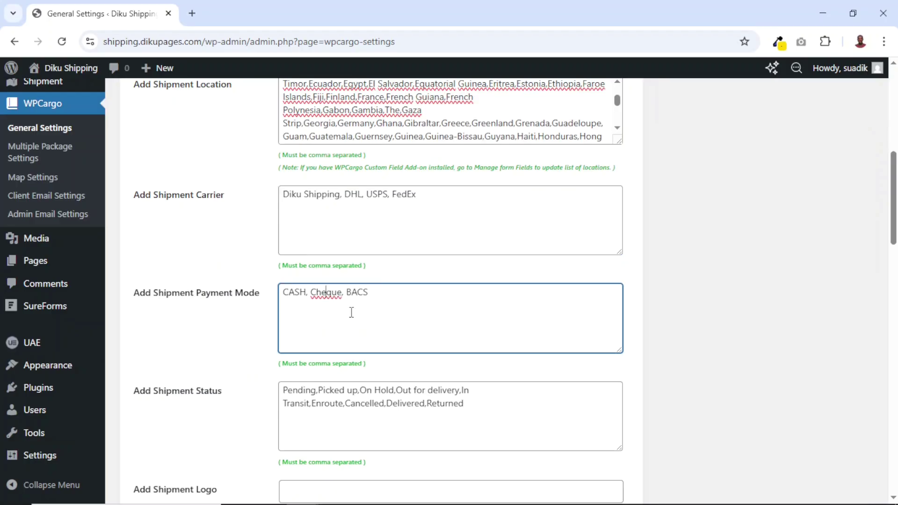
{"action": "double_click", "coordinate": [361, 293]}
{"action": "key", "text": "BackSpace"}
{"action": "type", "text": "Wire Transfer"}
{"action": "left_click", "coordinate": [460, 404]}
Set the shipment logo to the black airplane-and-globe image, logo-black.png, from the media library
{"action": "scroll", "coordinate": [468, 406], "scroll_direction": "down", "scroll_amount": 4}
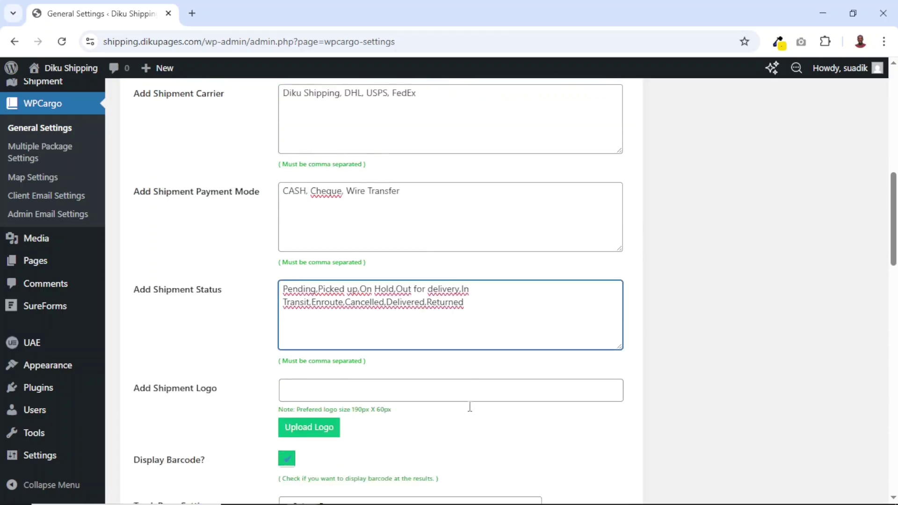
{"action": "left_click_drag", "start_coordinate": [480, 202], "coordinate": [370, 187]}
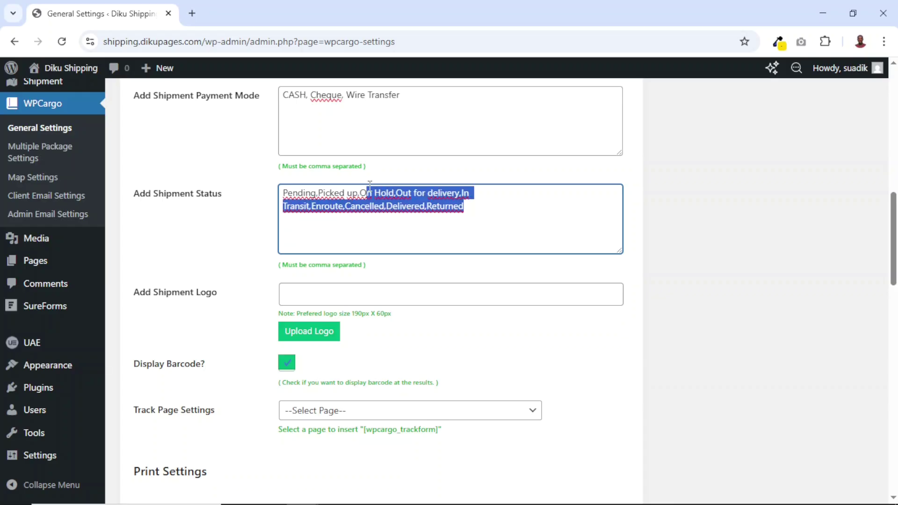
{"action": "left_click", "coordinate": [362, 233]}
{"action": "key", "text": "End"}
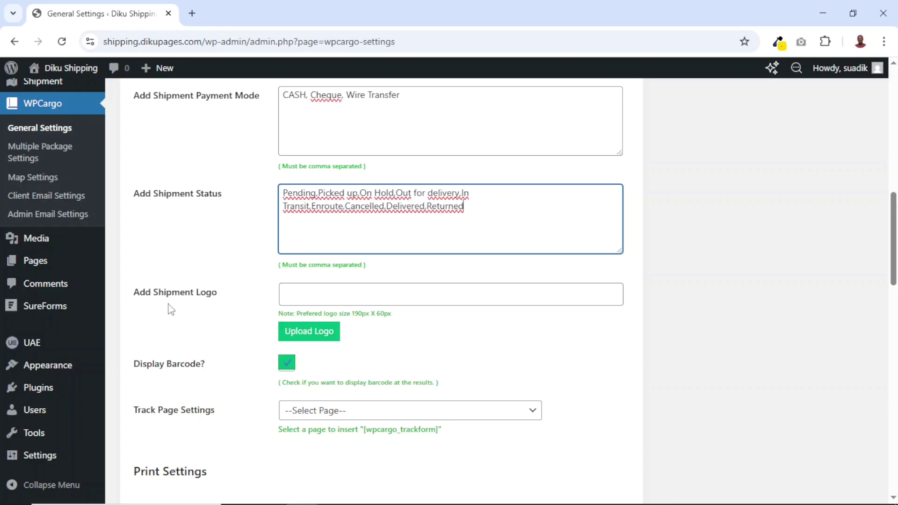
{"action": "left_click", "coordinate": [307, 335]}
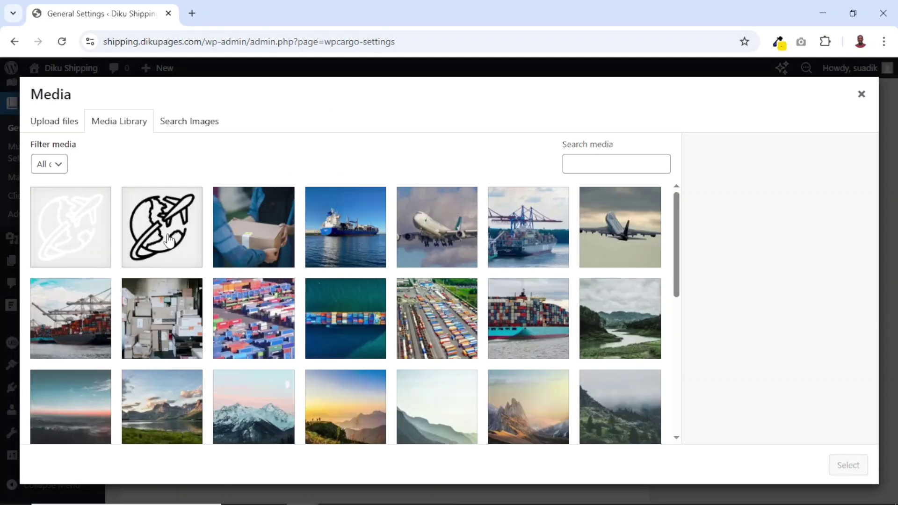
{"action": "left_click", "coordinate": [164, 233]}
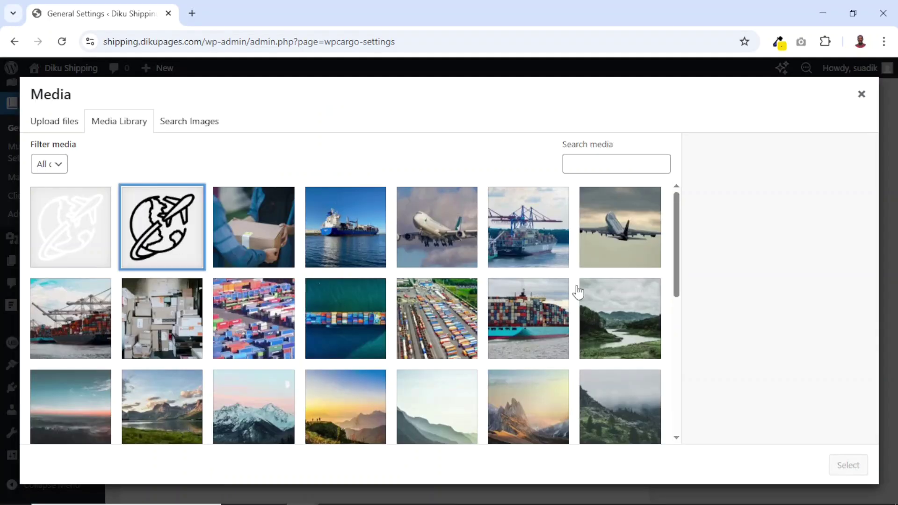
{"action": "left_click", "coordinate": [836, 467]}
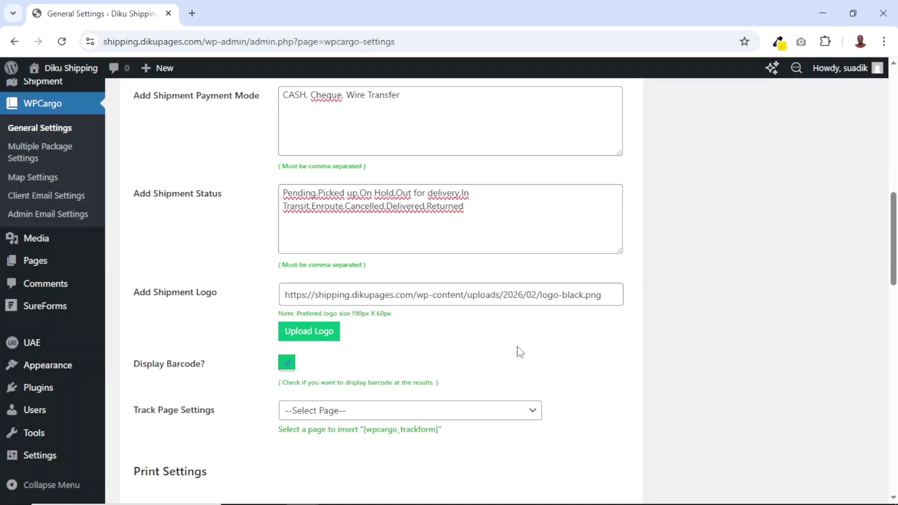
{"action": "left_click_drag", "start_coordinate": [610, 298], "coordinate": [268, 287]}
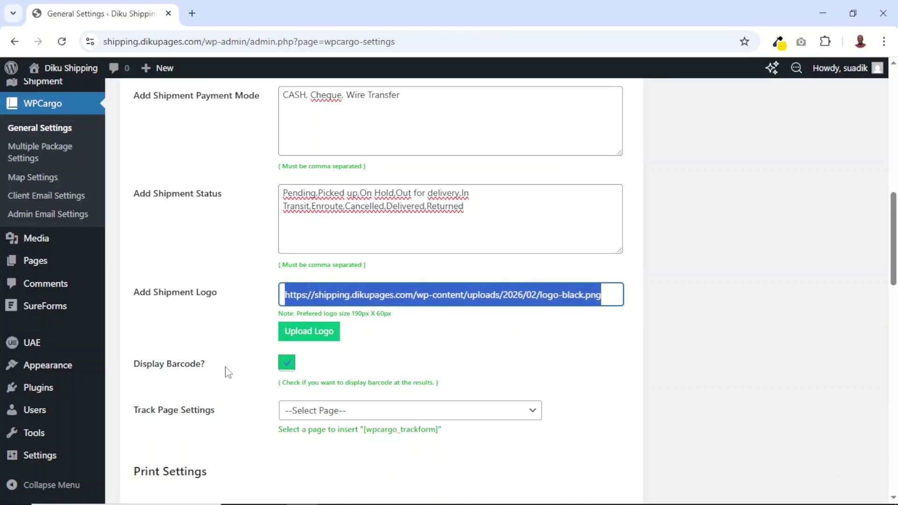
Toggle the barcode display off and back on, and assign the Track page to the tracking form
{"action": "left_click", "coordinate": [287, 364]}
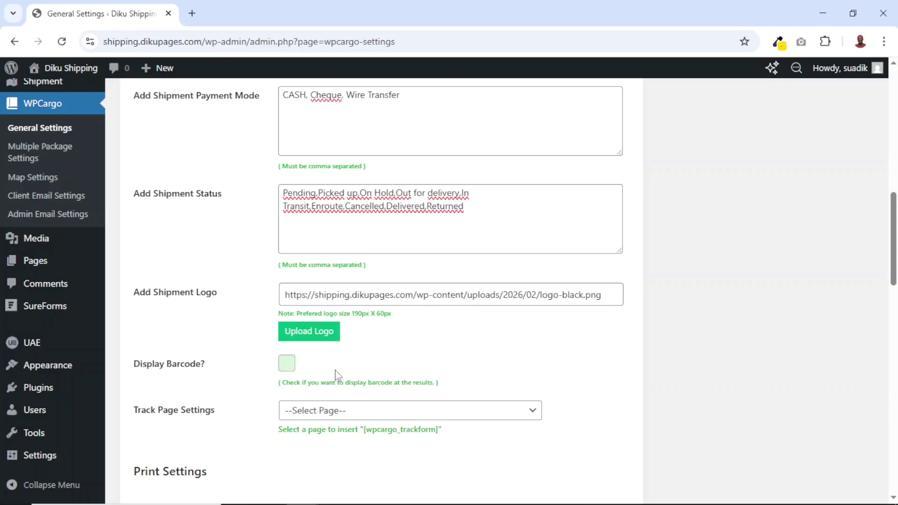
{"action": "left_click", "coordinate": [287, 363]}
{"action": "left_click_drag", "start_coordinate": [134, 414], "coordinate": [220, 420]}
{"action": "left_click", "coordinate": [216, 423]}
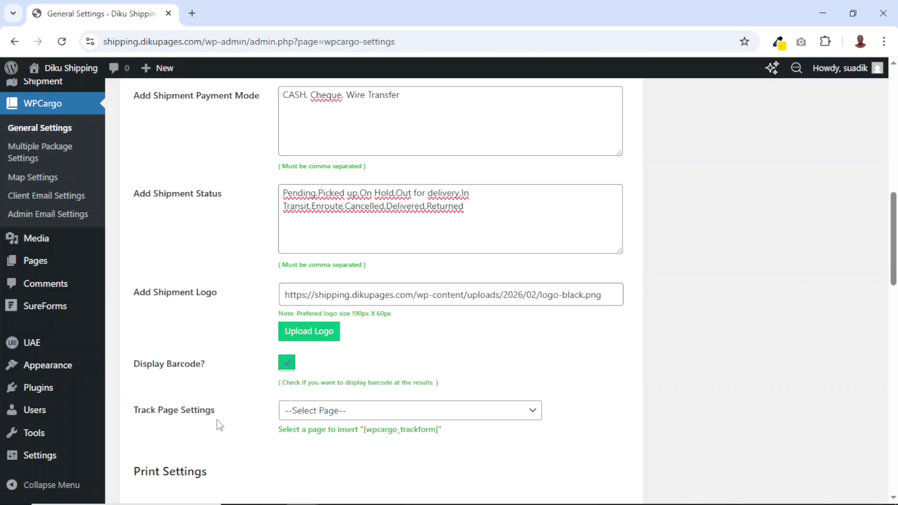
{"action": "left_click", "coordinate": [350, 413]}
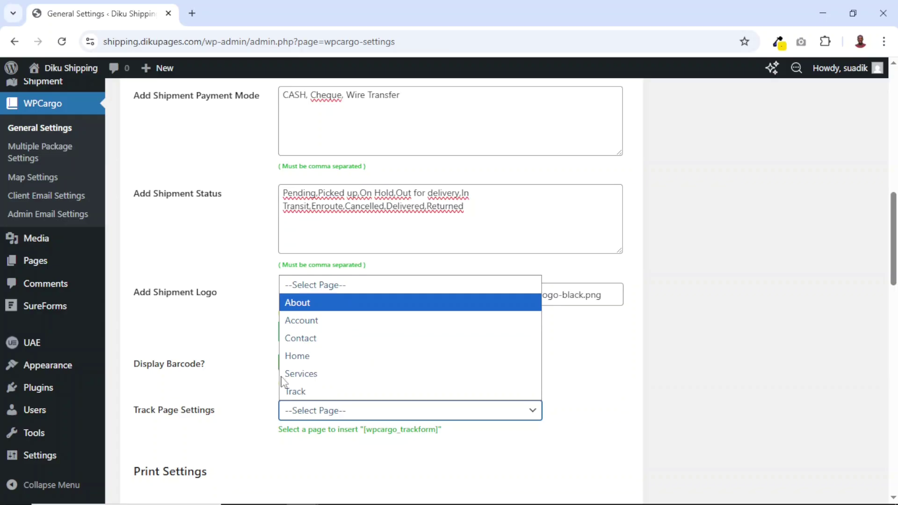
{"action": "left_click", "coordinate": [312, 392]}
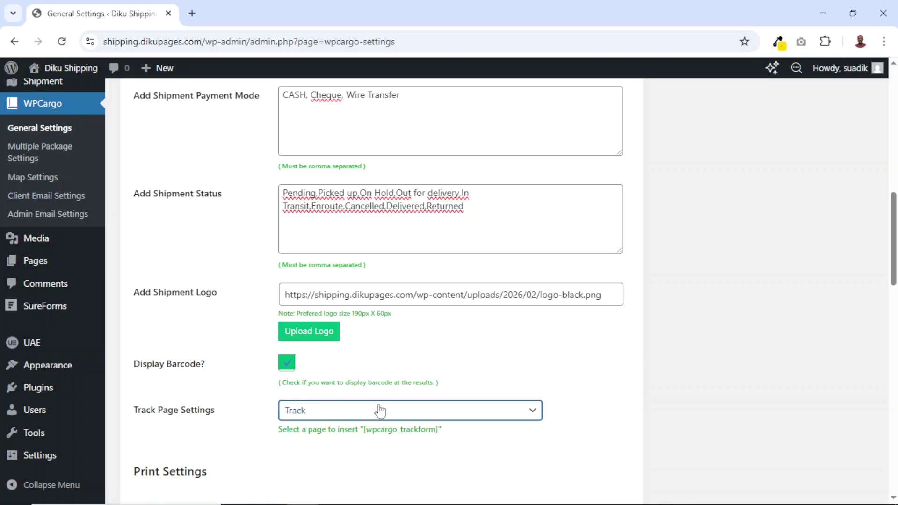
Set the shipment number prefix to "DS" in the shipment number format settings
{"action": "scroll", "coordinate": [380, 411], "scroll_direction": "down", "scroll_amount": 10}
{"action": "left_click_drag", "start_coordinate": [132, 288], "coordinate": [241, 294]}
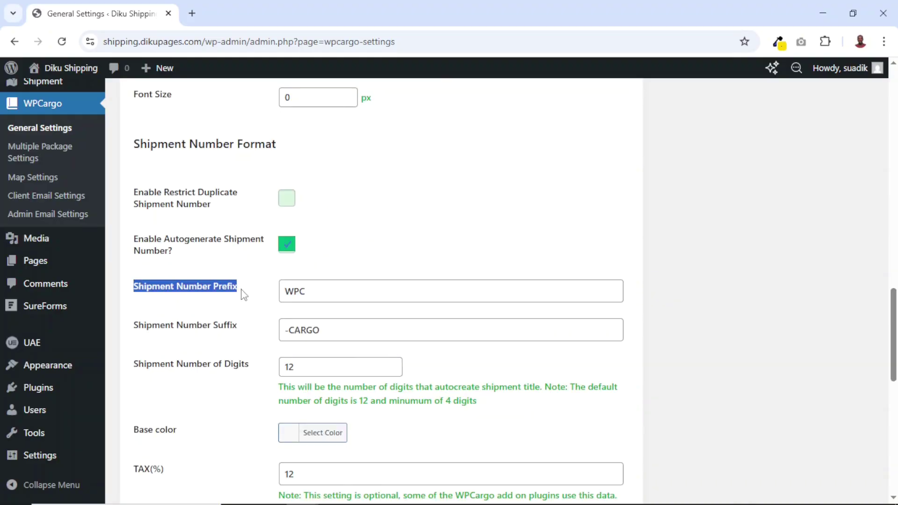
{"action": "left_click", "coordinate": [312, 292]}
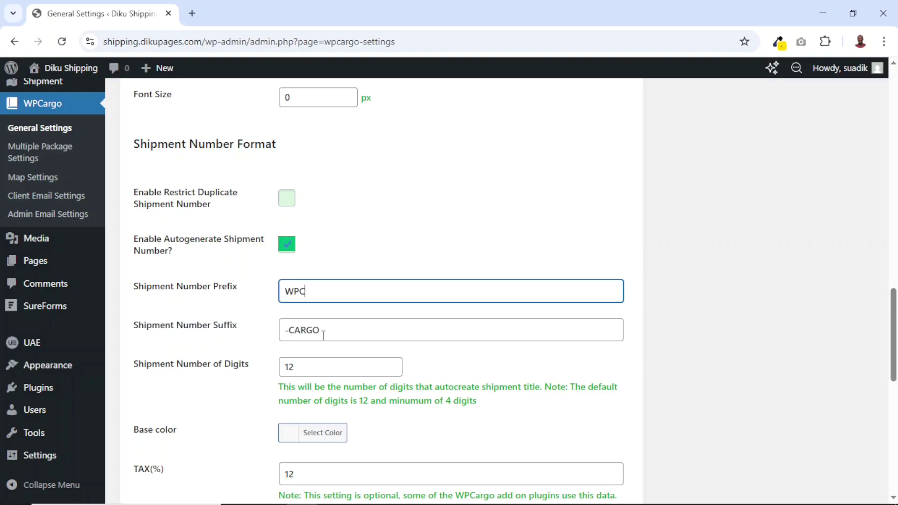
{"action": "key", "text": "Tab"}
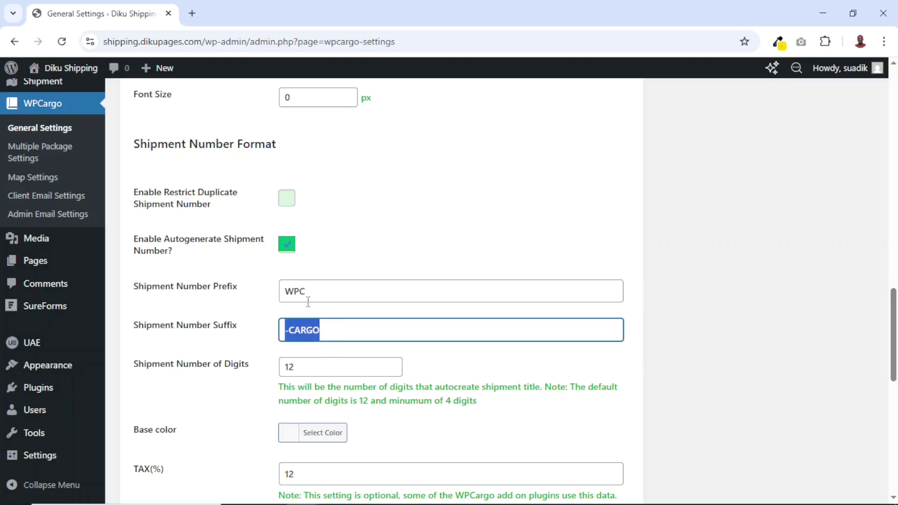
{"action": "key", "text": "Tab"}
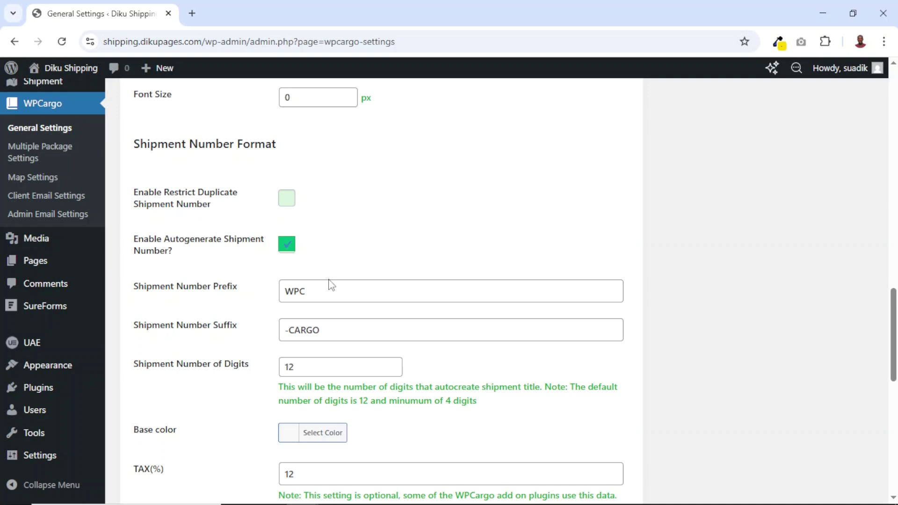
{"action": "left_click_drag", "start_coordinate": [323, 291], "coordinate": [283, 293]}
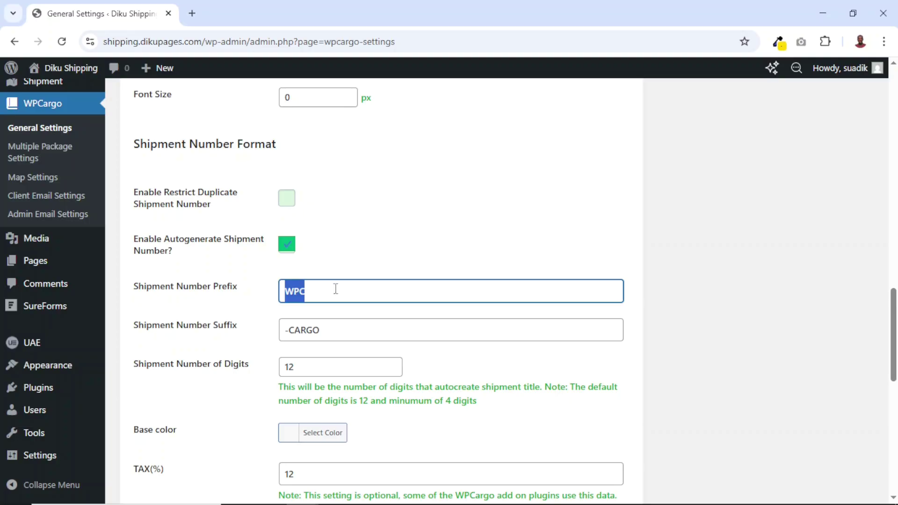
{"action": "mouse_move", "coordinate": [74, 76]}
{"action": "type", "text": "DS"}
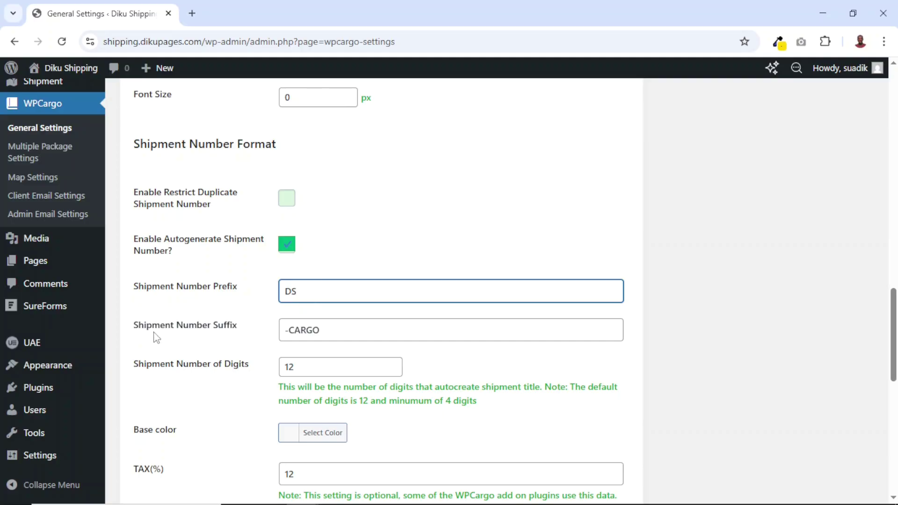
Clear the shipment number suffix so that only the prefix is used
{"action": "left_click_drag", "start_coordinate": [334, 327], "coordinate": [233, 320]}
{"action": "key", "text": "BackSpace"}
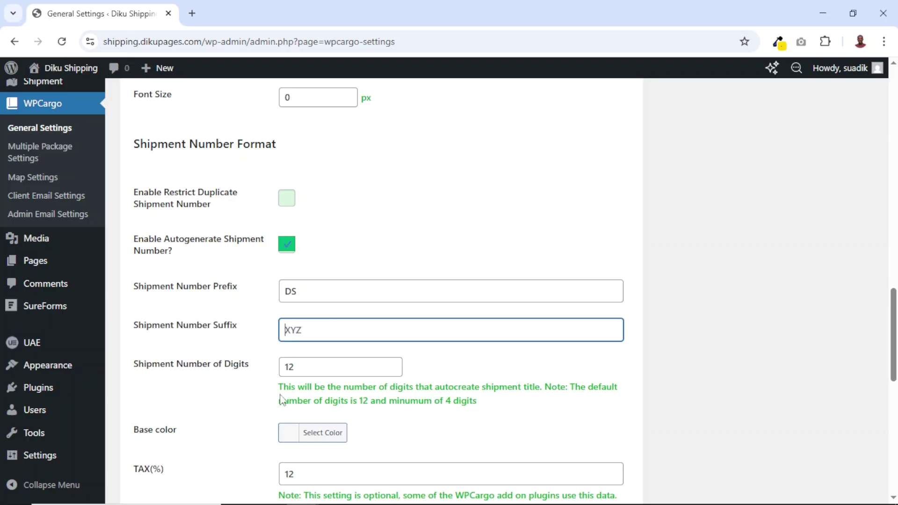
{"action": "left_click", "coordinate": [234, 407]}
{"action": "left_click_drag", "start_coordinate": [306, 290], "coordinate": [273, 295]}
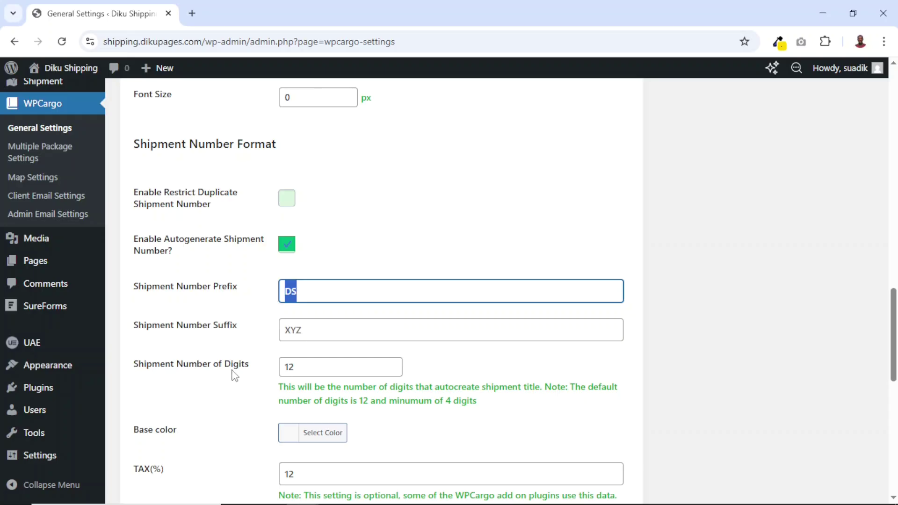
Set the shipment number of digits to 10
{"action": "left_click_drag", "start_coordinate": [306, 368], "coordinate": [276, 374]}
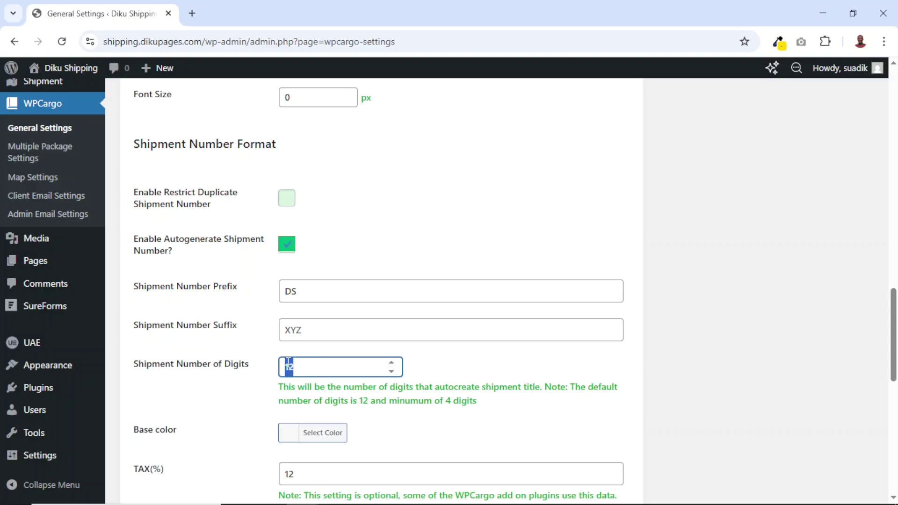
{"action": "left_click", "coordinate": [288, 368]}
{"action": "key", "text": "BackSpace"}
{"action": "type", "text": "0"}
Clear the optional tax percentage value
{"action": "scroll", "coordinate": [221, 423], "scroll_direction": "down", "scroll_amount": 3}
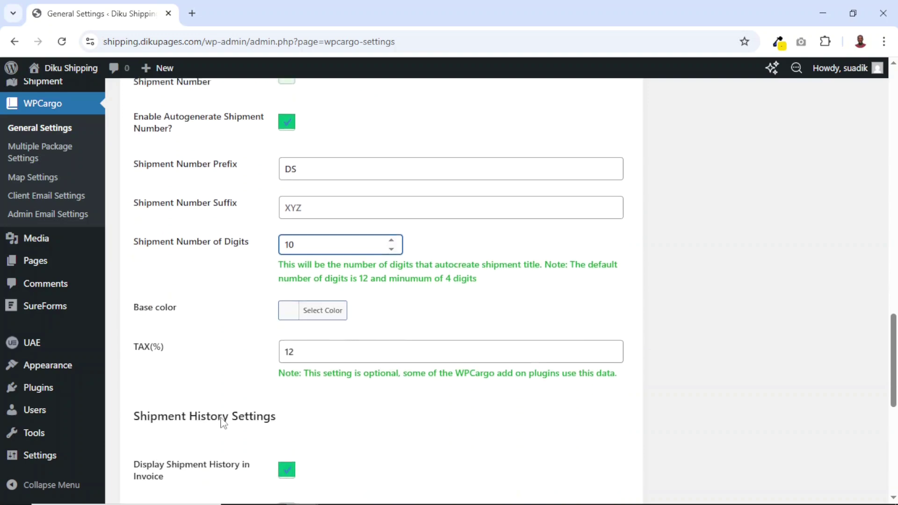
{"action": "left_click_drag", "start_coordinate": [318, 342], "coordinate": [277, 342]}
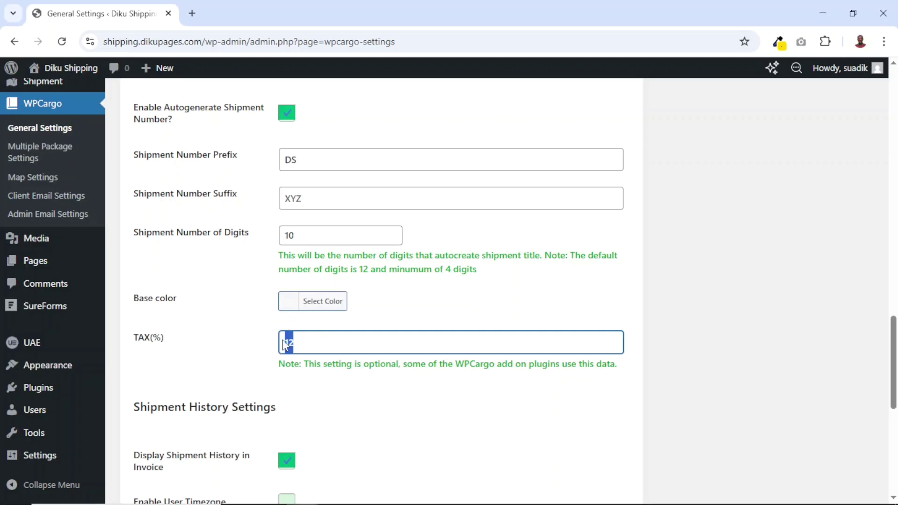
{"action": "key", "text": "BackSpace"}
Enable the user timezone in the shipment history settings and go to the end of the general settings
{"action": "scroll", "coordinate": [374, 425], "scroll_direction": "down", "scroll_amount": 3}
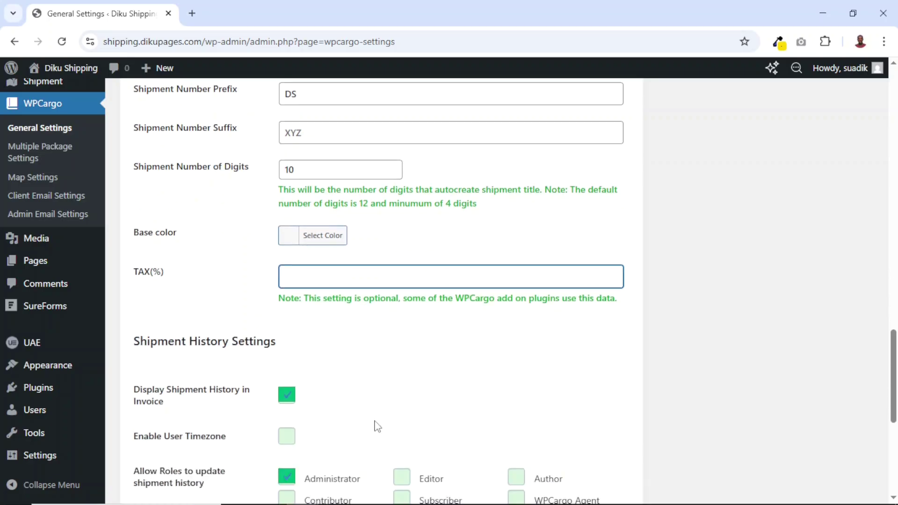
{"action": "scroll", "coordinate": [423, 380], "scroll_direction": "down", "scroll_amount": 3}
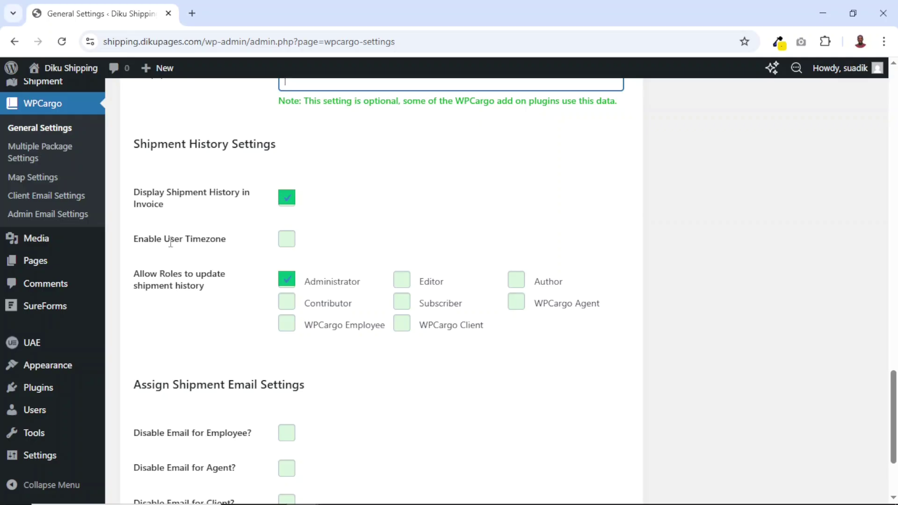
{"action": "left_click", "coordinate": [287, 246]}
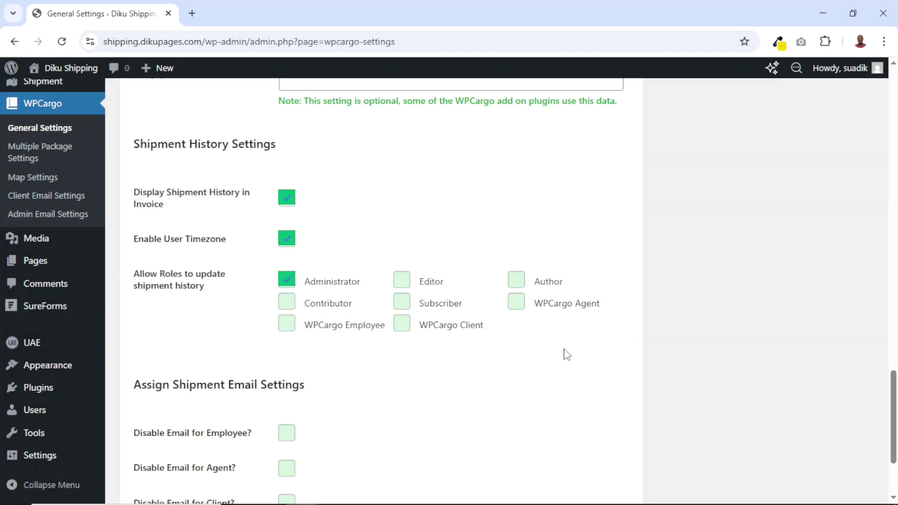
{"action": "scroll", "coordinate": [532, 368], "scroll_direction": "down", "scroll_amount": 3}
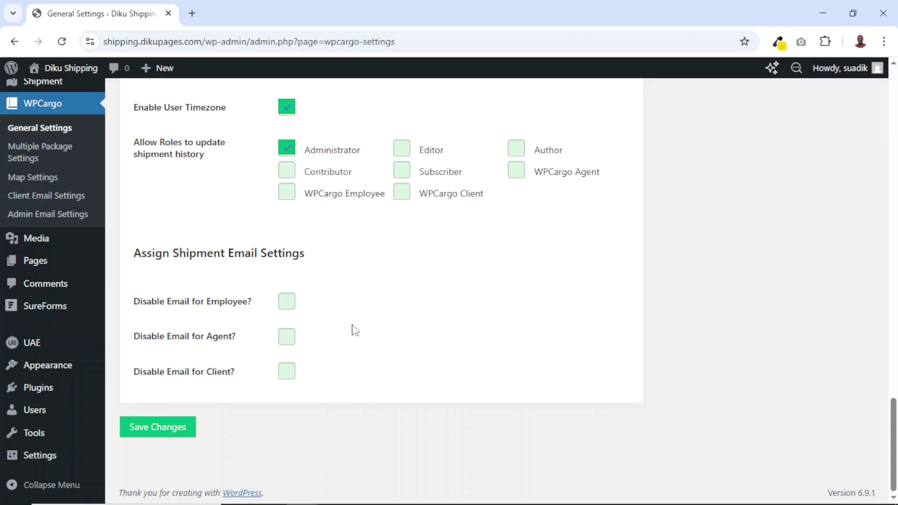
Set the print font size to 12 px and save the WPCargo general settings
{"action": "left_click", "coordinate": [150, 434]}
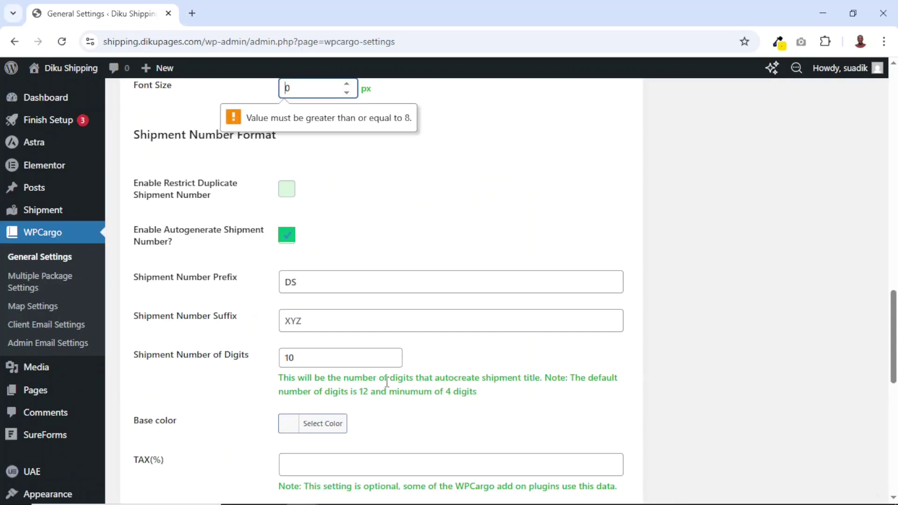
{"action": "scroll", "coordinate": [388, 378], "scroll_direction": "up", "scroll_amount": 4}
{"action": "scroll", "coordinate": [388, 378], "scroll_direction": "down", "scroll_amount": 3}
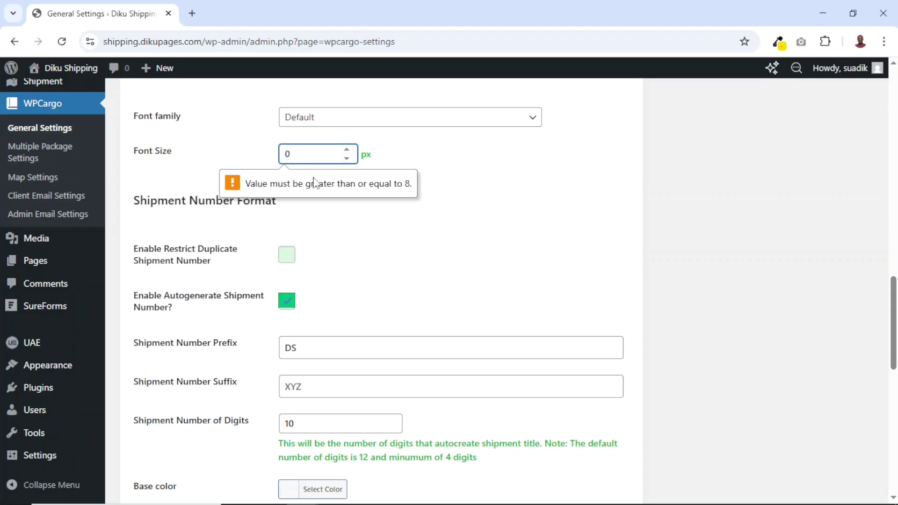
{"action": "scroll", "coordinate": [313, 181], "scroll_direction": "up", "scroll_amount": 1}
{"action": "key", "text": "ctrl+a"}
{"action": "type", "text": "1"}
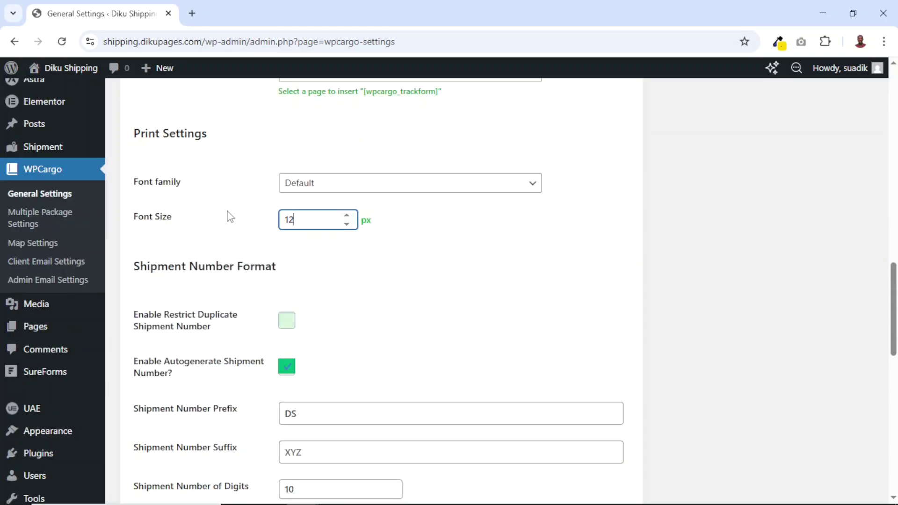
{"action": "scroll", "coordinate": [381, 313], "scroll_direction": "down", "scroll_amount": 12}
{"action": "left_click", "coordinate": [161, 434]}
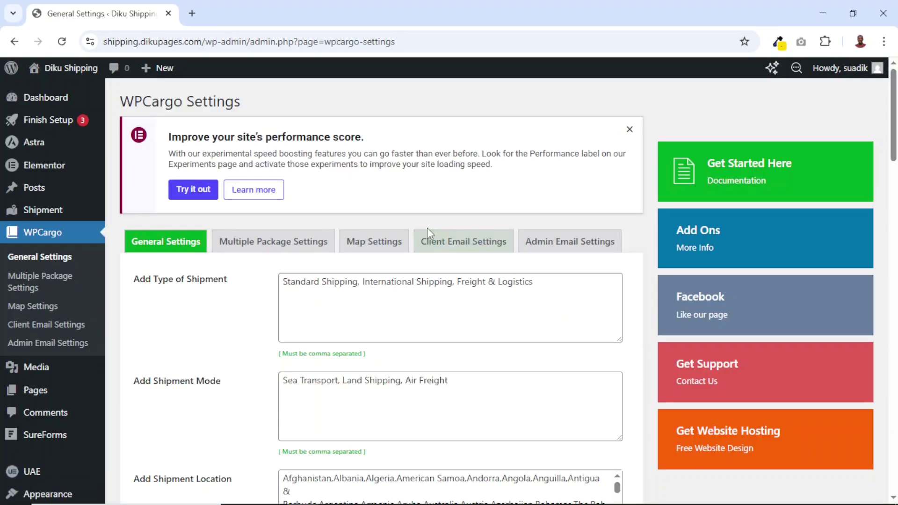
In the client email settings, select all nine shipment statuses, from Pending to Returned, for email notification
{"action": "left_click", "coordinate": [458, 242]}
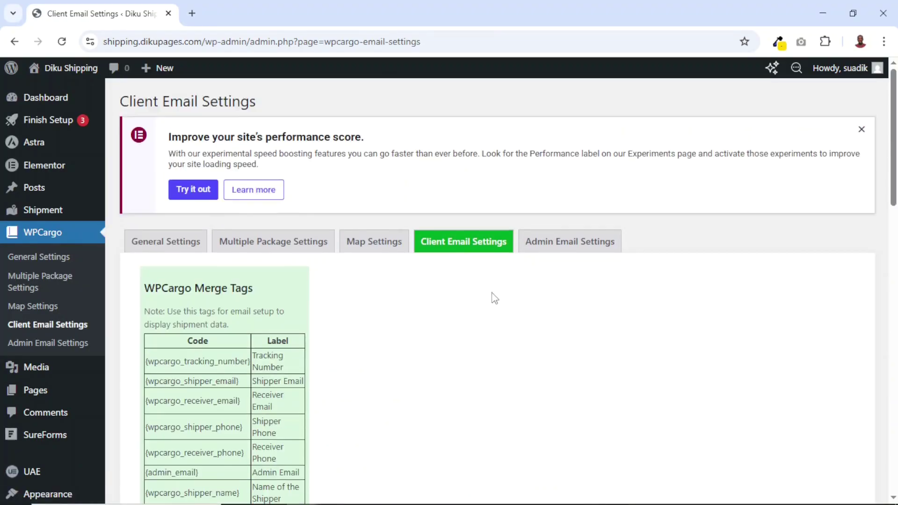
{"action": "scroll", "coordinate": [492, 296], "scroll_direction": "down", "scroll_amount": 10}
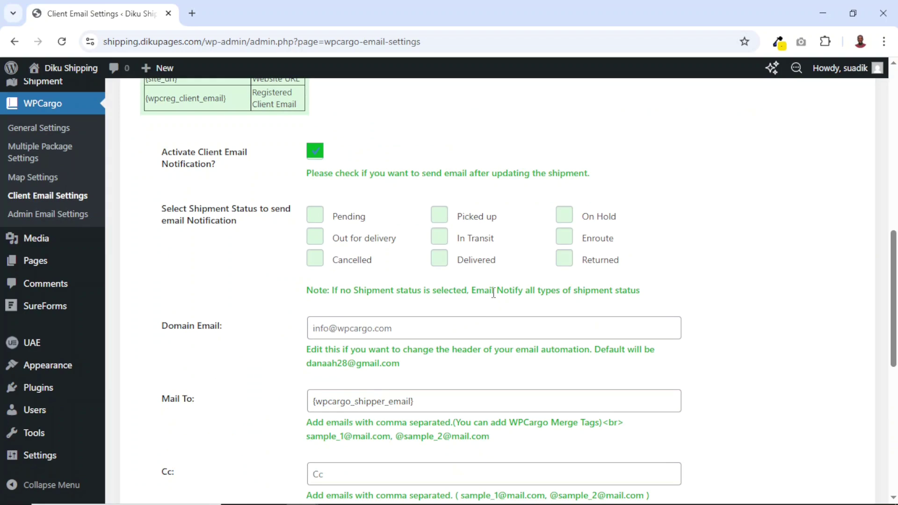
{"action": "scroll", "coordinate": [495, 293], "scroll_direction": "down", "scroll_amount": 4}
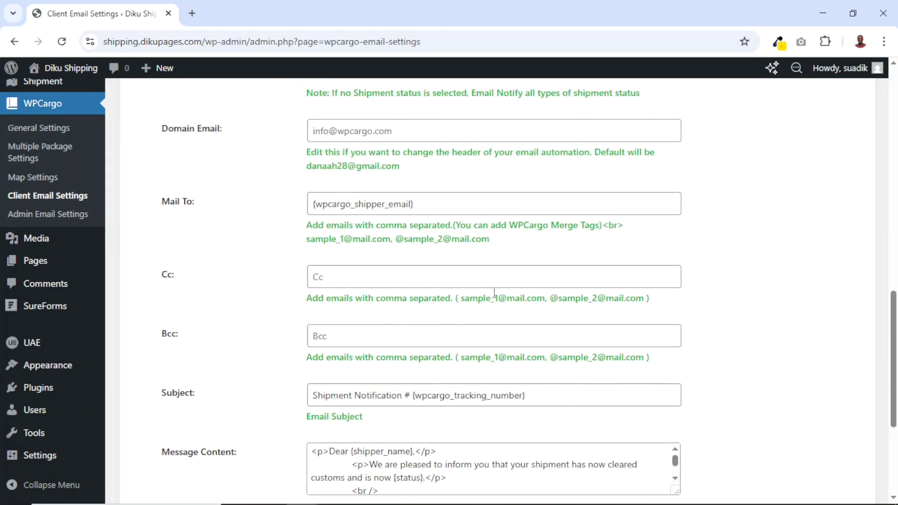
{"action": "scroll", "coordinate": [494, 293], "scroll_direction": "up", "scroll_amount": 7}
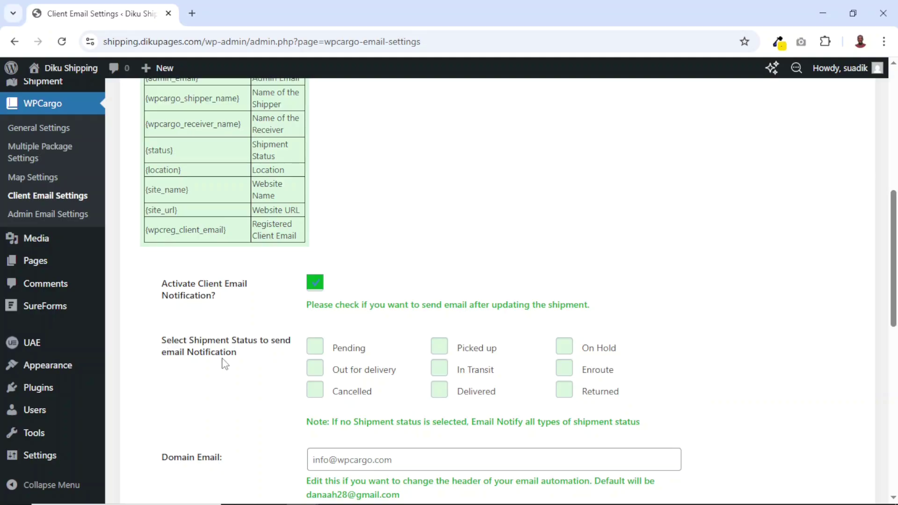
{"action": "left_click", "coordinate": [315, 351]}
{"action": "left_click", "coordinate": [315, 368]}
{"action": "left_click", "coordinate": [314, 392]}
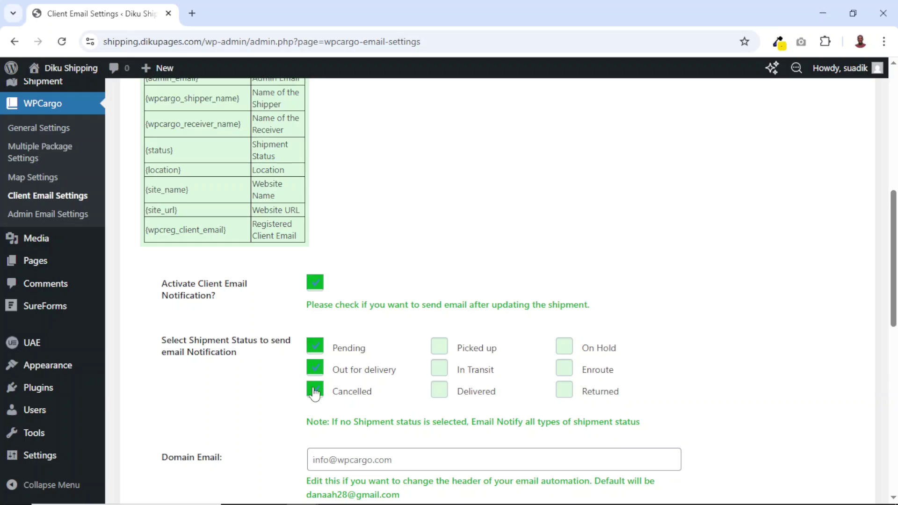
{"action": "left_click", "coordinate": [439, 346]}
{"action": "left_click", "coordinate": [439, 368]}
{"action": "left_click", "coordinate": [439, 390]}
{"action": "left_click", "coordinate": [565, 347]}
{"action": "left_click", "coordinate": [565, 368]}
{"action": "left_click", "coordinate": [564, 390]}
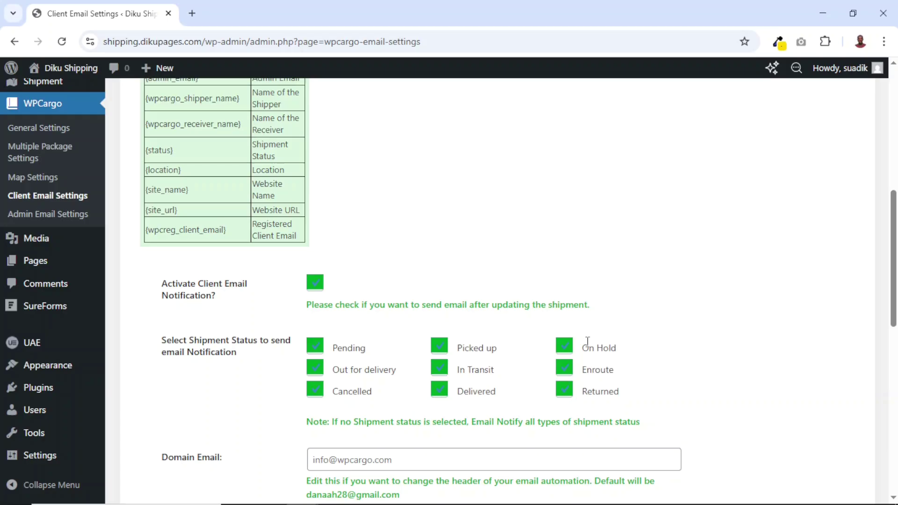
Examine the client email's domain email, recipient, Cc, Bcc and subject fields
{"action": "scroll", "coordinate": [665, 354], "scroll_direction": "down", "scroll_amount": 3}
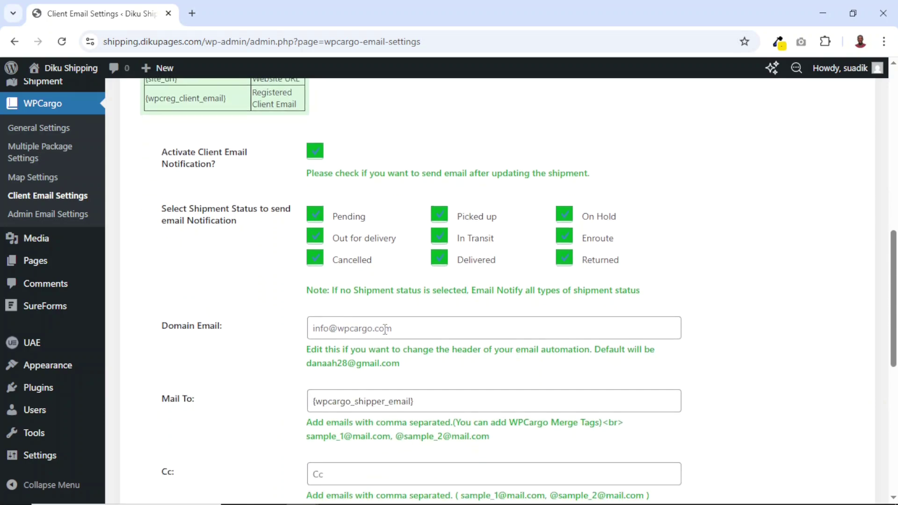
{"action": "left_click", "coordinate": [381, 325]}
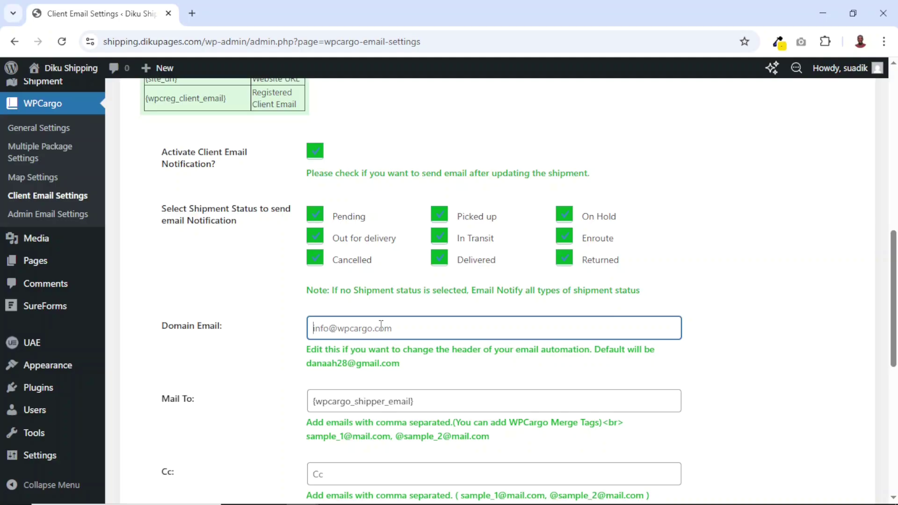
{"action": "left_click_drag", "start_coordinate": [400, 364], "coordinate": [302, 372]}
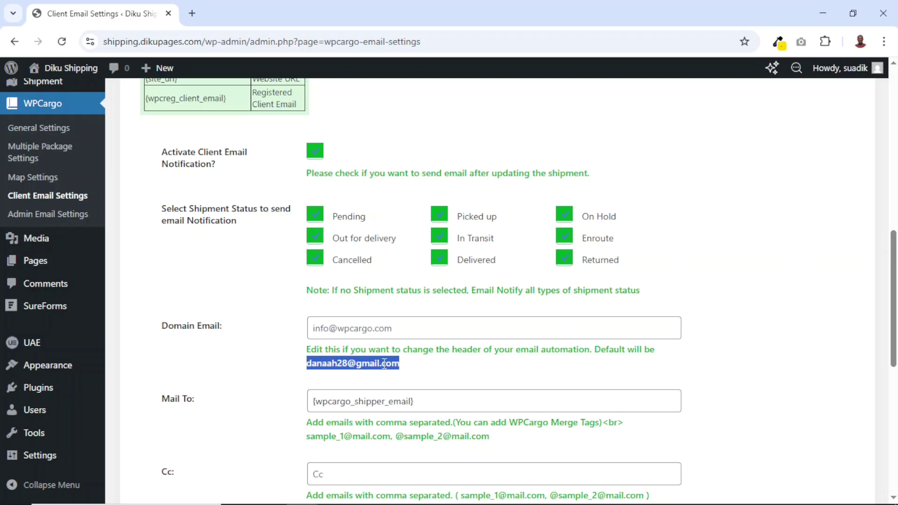
{"action": "left_click", "coordinate": [410, 364]}
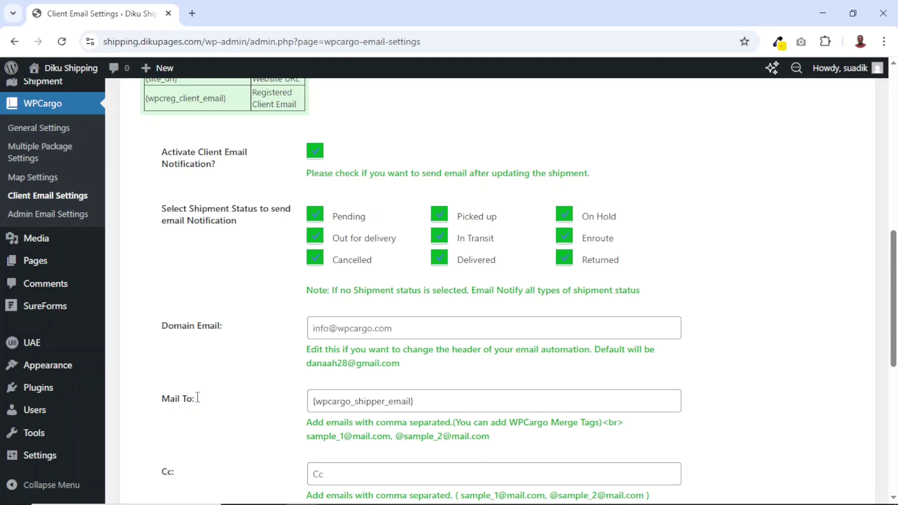
{"action": "left_click", "coordinate": [434, 400]}
{"action": "scroll", "coordinate": [433, 333], "scroll_direction": "down", "scroll_amount": 1}
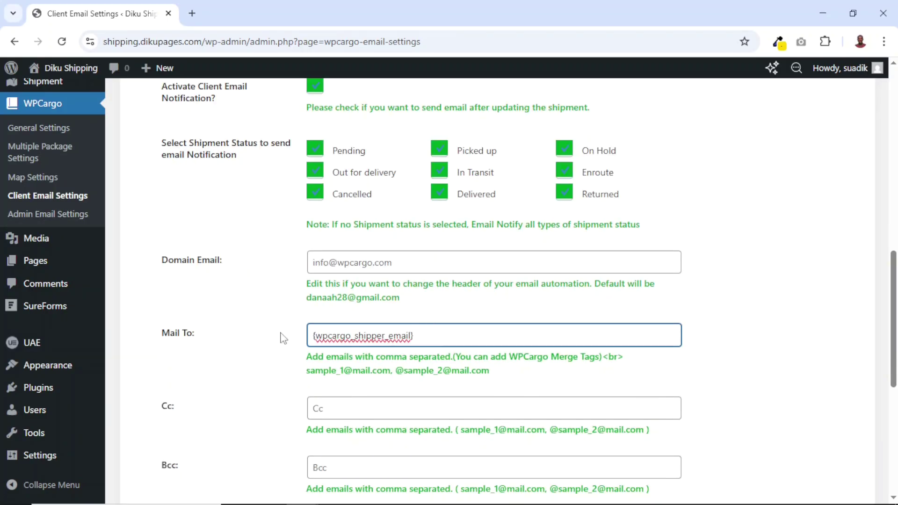
{"action": "scroll", "coordinate": [358, 409], "scroll_direction": "down", "scroll_amount": 5}
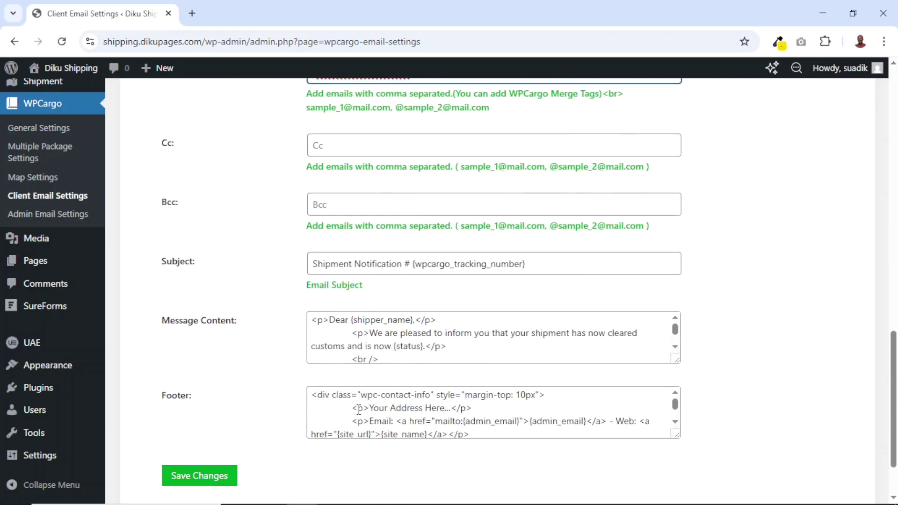
{"action": "left_click_drag", "start_coordinate": [315, 262], "coordinate": [404, 267]}
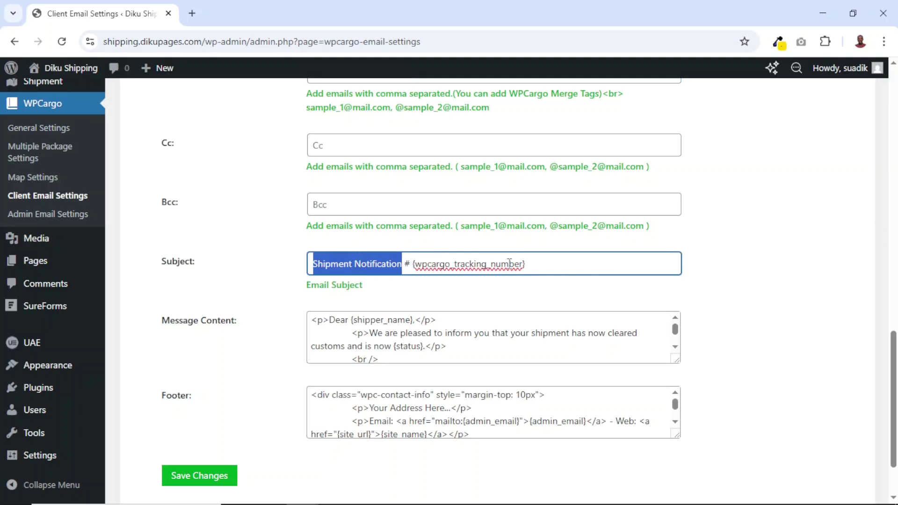
{"action": "left_click", "coordinate": [541, 269]}
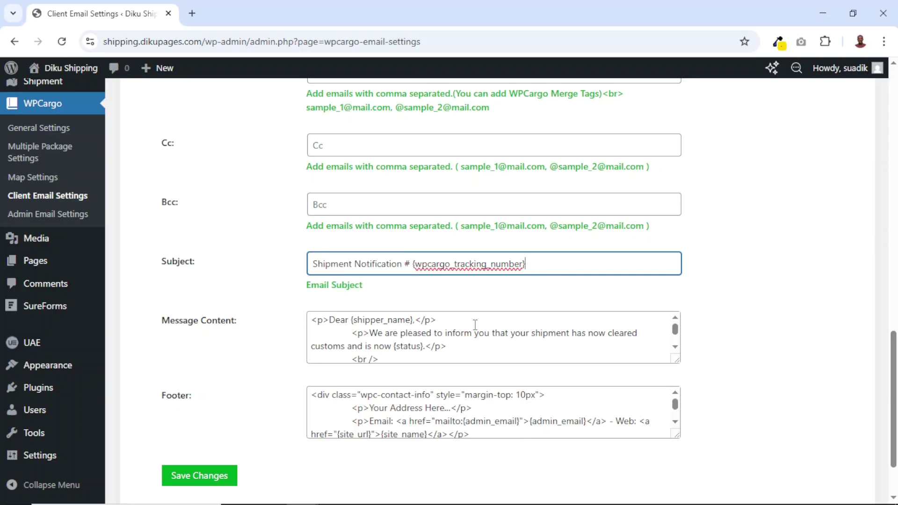
Enlarge the client email's message content box and examine its template text, including the status and tracking number merge tags
{"action": "left_click_drag", "start_coordinate": [676, 360], "coordinate": [684, 501]}
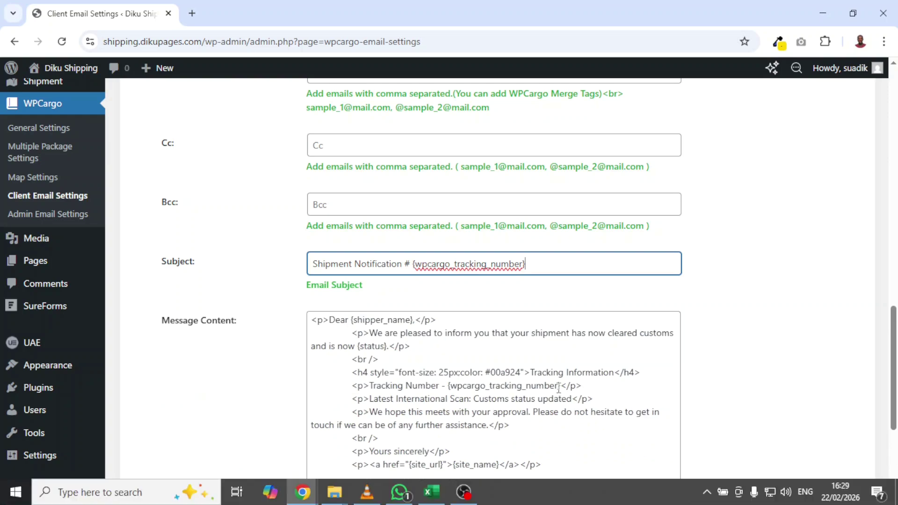
{"action": "scroll", "coordinate": [461, 372], "scroll_direction": "down", "scroll_amount": 1}
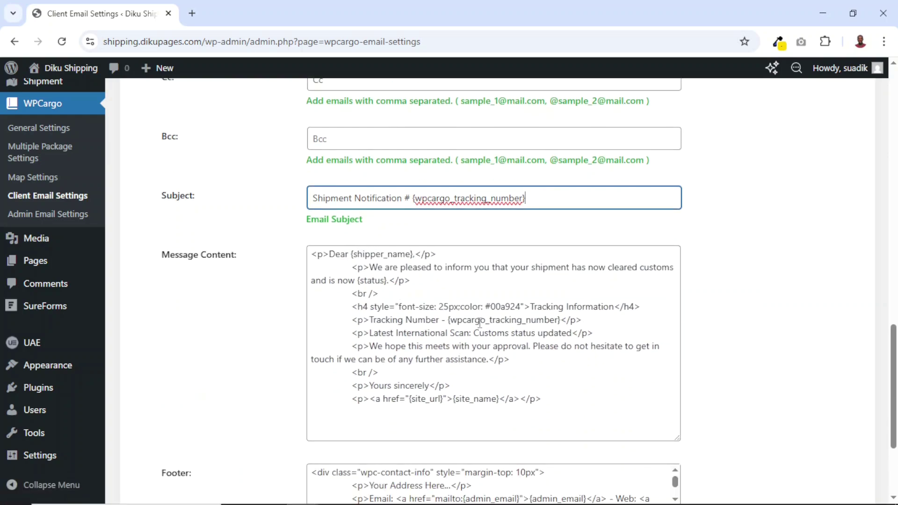
{"action": "scroll", "coordinate": [459, 310], "scroll_direction": "up", "scroll_amount": 1}
{"action": "scroll", "coordinate": [459, 309], "scroll_direction": "down", "scroll_amount": 1}
{"action": "left_click_drag", "start_coordinate": [359, 281], "coordinate": [388, 281]}
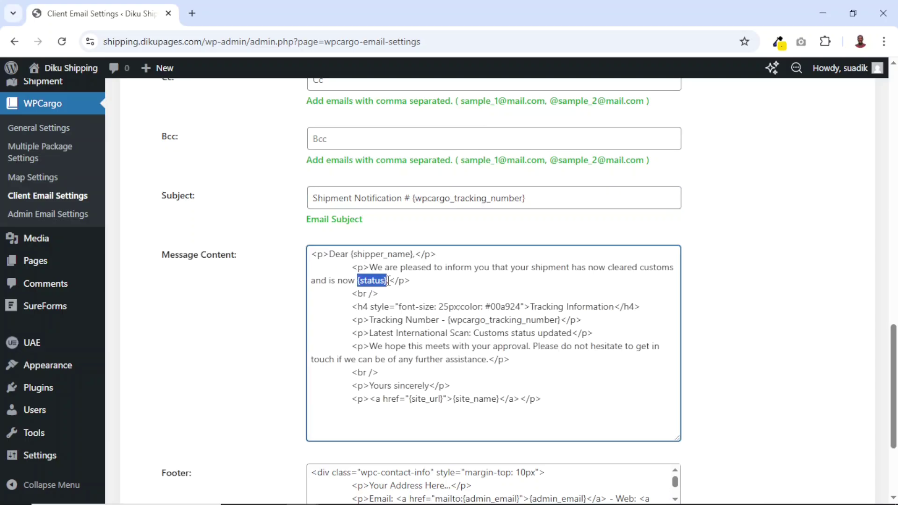
{"action": "scroll", "coordinate": [446, 297], "scroll_direction": "up", "scroll_amount": 10}
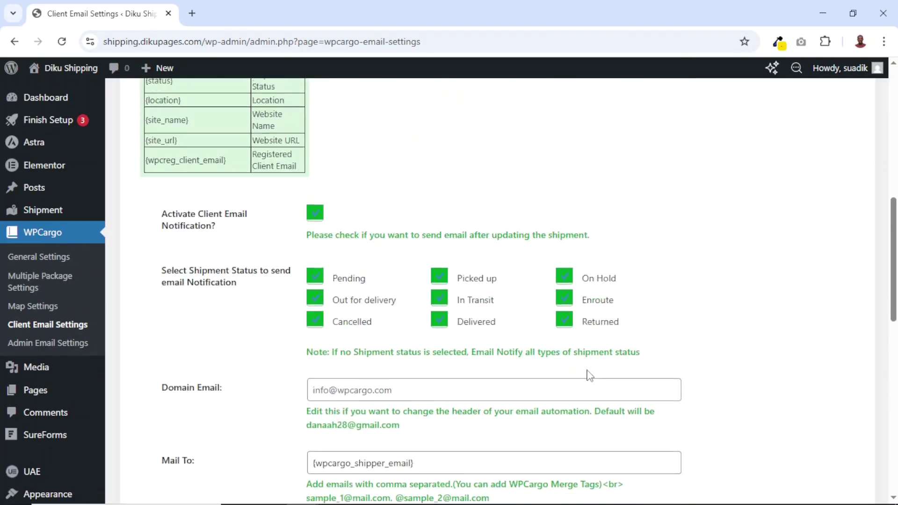
{"action": "scroll", "coordinate": [618, 410], "scroll_direction": "down", "scroll_amount": 10}
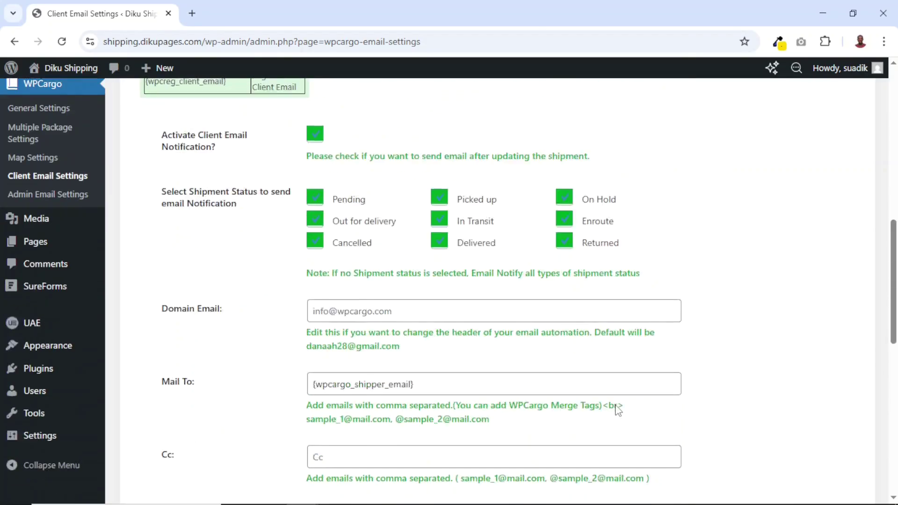
{"action": "left_click_drag", "start_coordinate": [562, 269], "coordinate": [346, 184]}
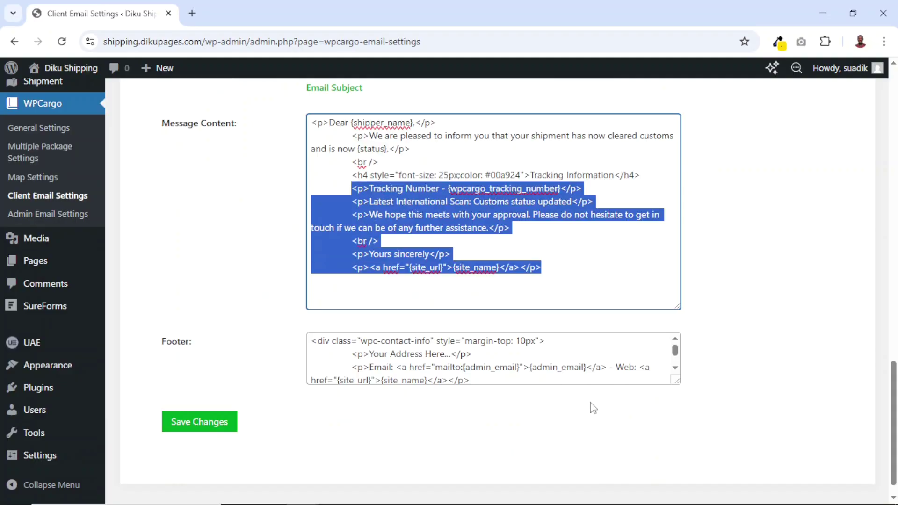
Enlarge the client email's footer box to review its text, and save the client email settings
{"action": "left_click_drag", "start_coordinate": [674, 379], "coordinate": [721, 493]}
{"action": "scroll", "coordinate": [502, 401], "scroll_direction": "down", "scroll_amount": 3}
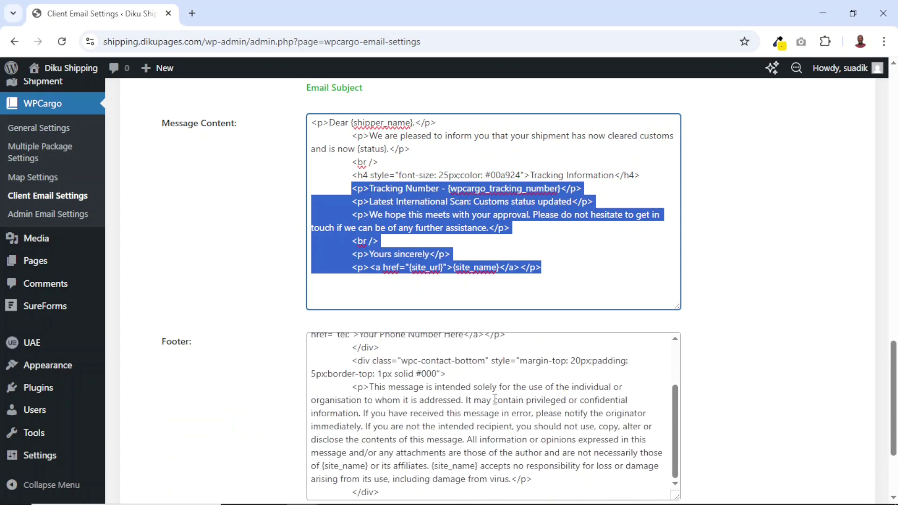
{"action": "scroll", "coordinate": [495, 399], "scroll_direction": "down", "scroll_amount": 3}
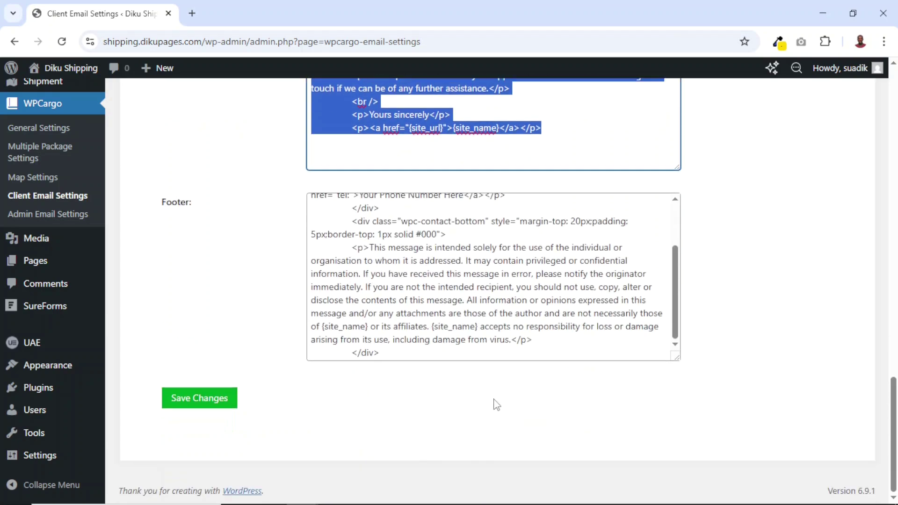
{"action": "left_click", "coordinate": [208, 402]}
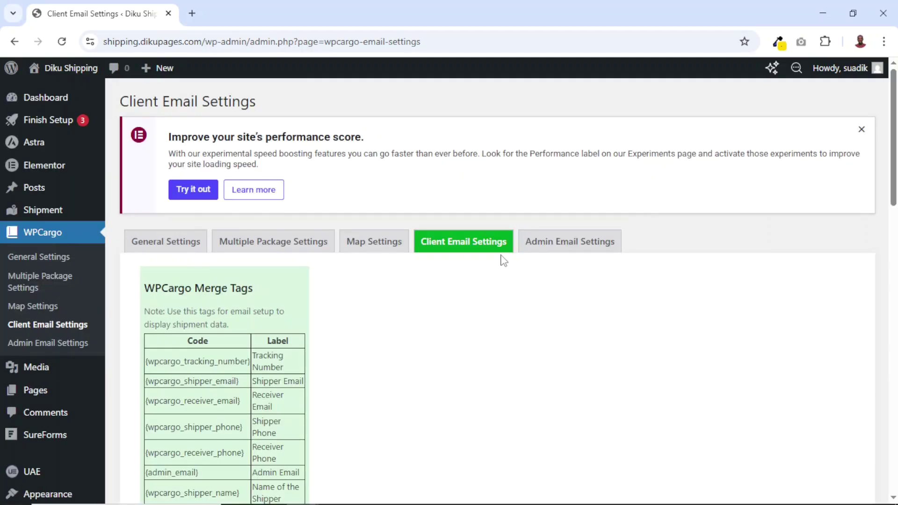
Open the admin email settings and examine the notification statuses, recipient, subject, message content and footer
{"action": "left_click", "coordinate": [577, 243]}
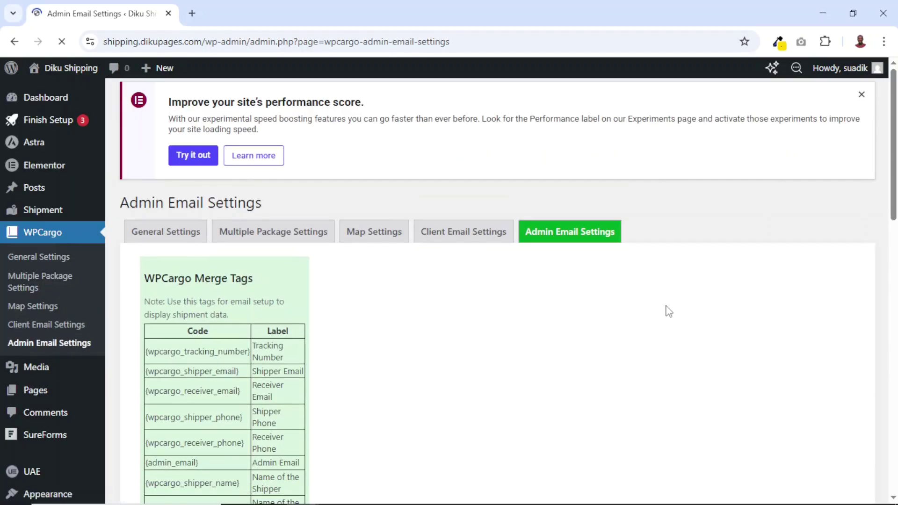
{"action": "scroll", "coordinate": [670, 311], "scroll_direction": "down", "scroll_amount": 10}
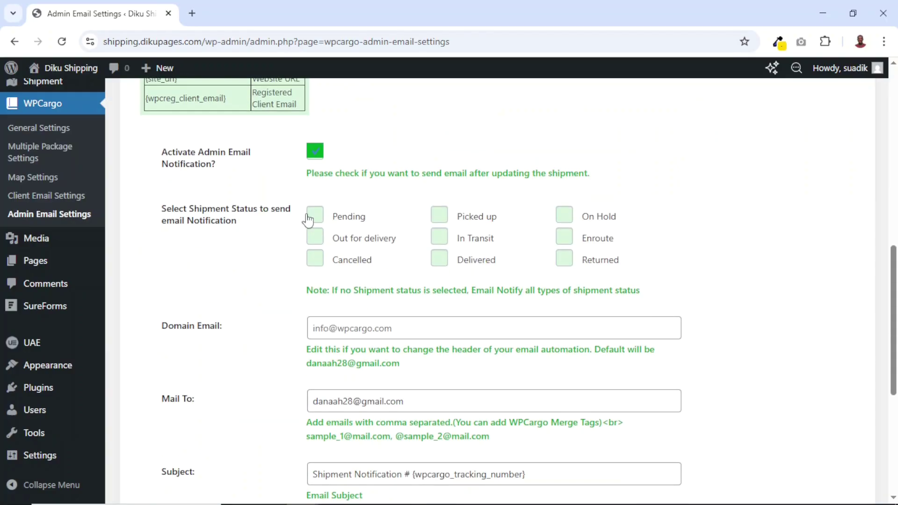
{"action": "left_click_drag", "start_coordinate": [183, 209], "coordinate": [772, 278]}
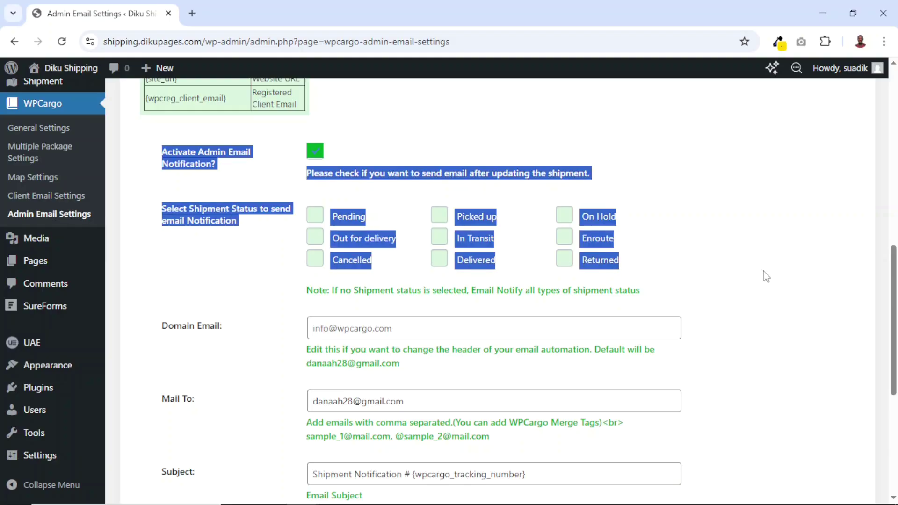
{"action": "left_click", "coordinate": [772, 279]}
{"action": "scroll", "coordinate": [428, 262], "scroll_direction": "down", "scroll_amount": 5}
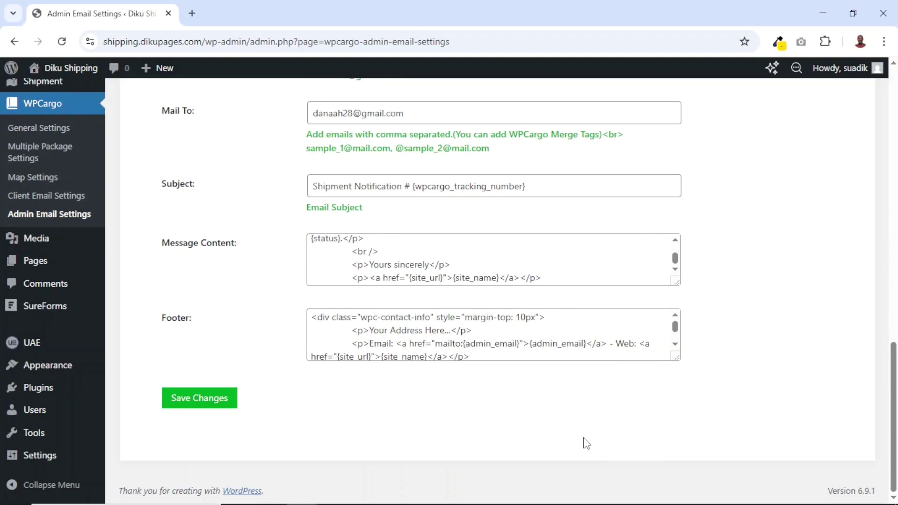
{"action": "scroll", "coordinate": [589, 421], "scroll_direction": "up", "scroll_amount": 10}
{"action": "scroll", "coordinate": [585, 393], "scroll_direction": "down", "scroll_amount": 6}
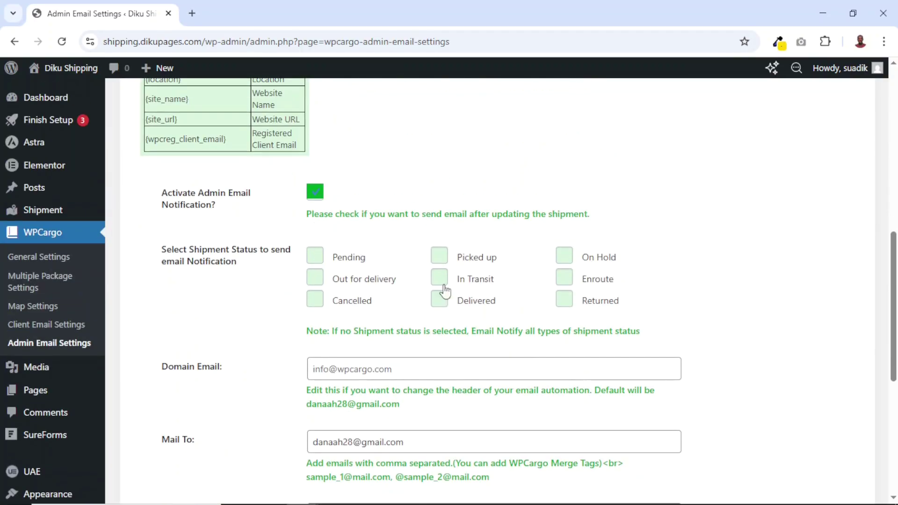
{"action": "scroll", "coordinate": [776, 241], "scroll_direction": "down", "scroll_amount": 3}
{"action": "scroll", "coordinate": [776, 245], "scroll_direction": "up", "scroll_amount": 5}
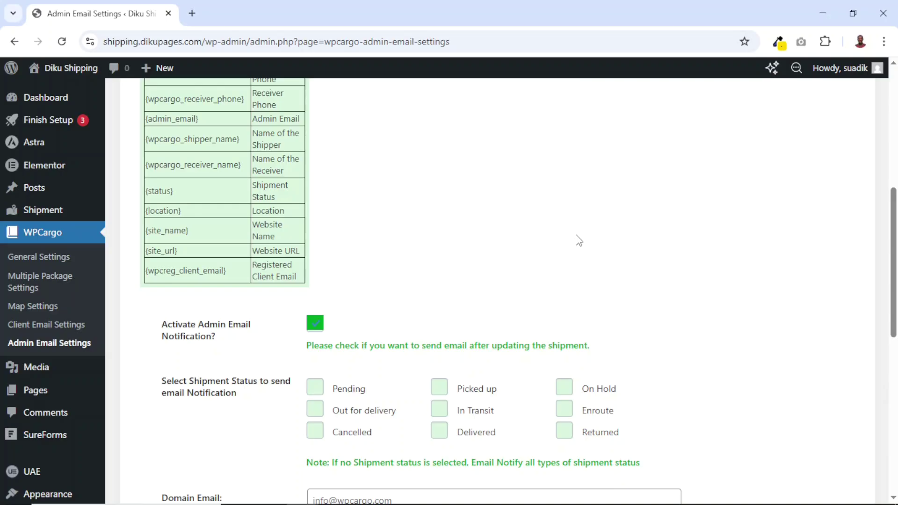
Open the form for adding a new shipment
{"action": "mouse_move", "coordinate": [31, 212]}
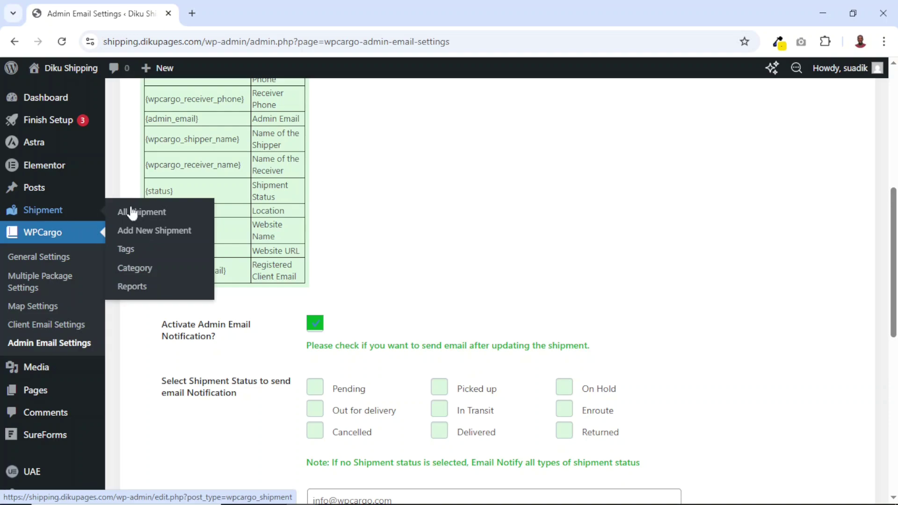
{"action": "left_click", "coordinate": [146, 232]}
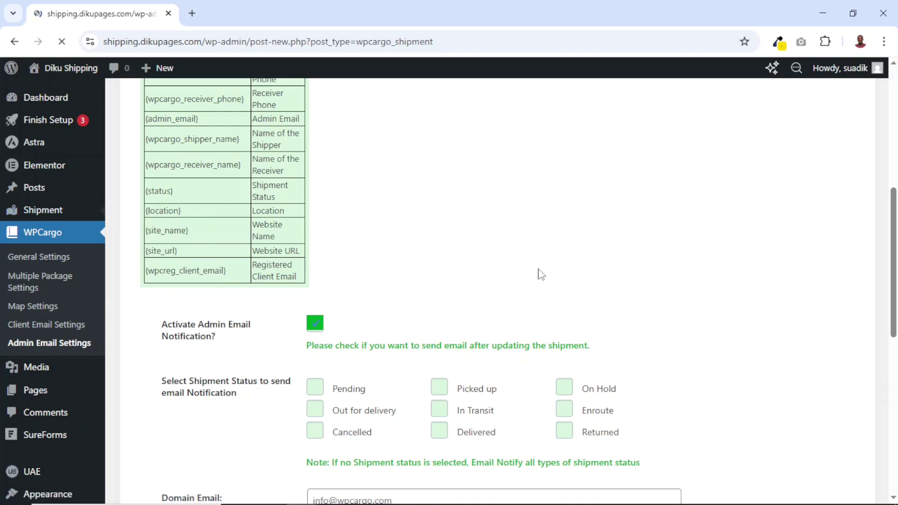
Examine the new shipment's tracking number prefix and digits, and the form's shipper, receiver, shipment details, history and packages sections
{"action": "left_click_drag", "start_coordinate": [233, 245], "coordinate": [121, 246]}
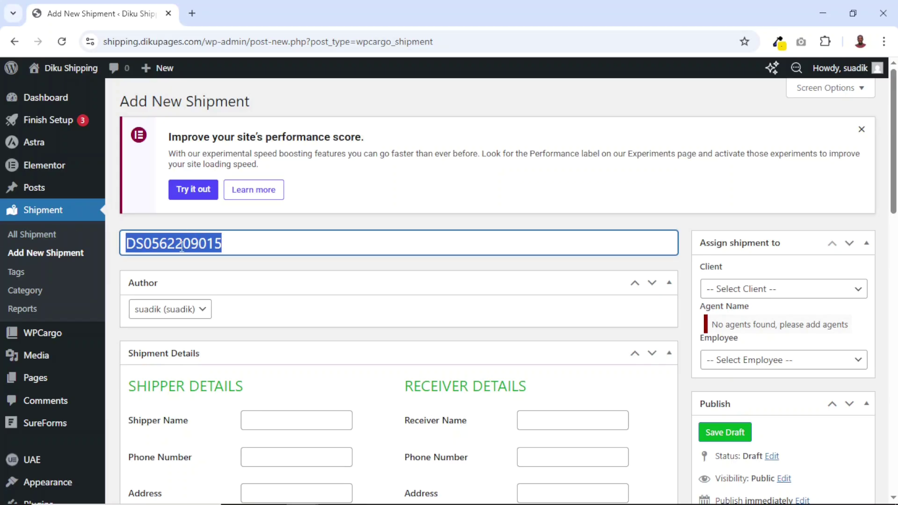
{"action": "left_click", "coordinate": [144, 243]}
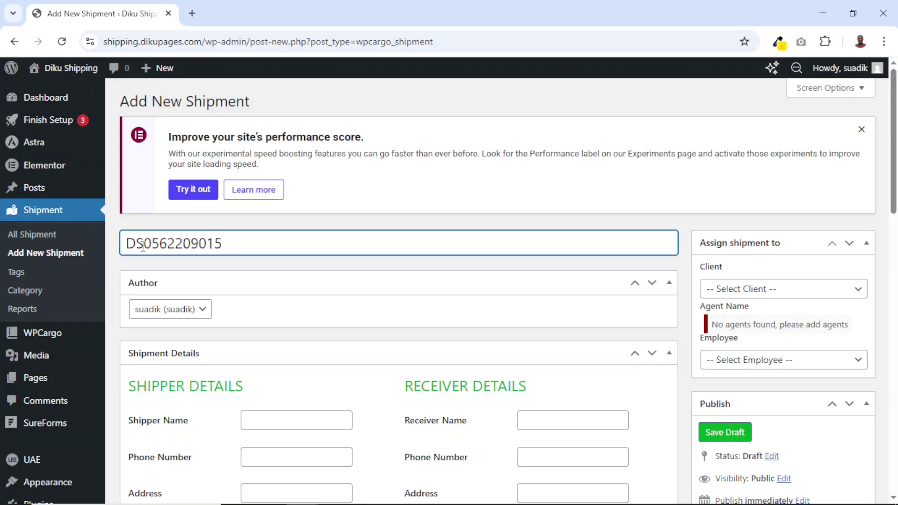
{"action": "left_click_drag", "start_coordinate": [144, 246], "coordinate": [229, 246]}
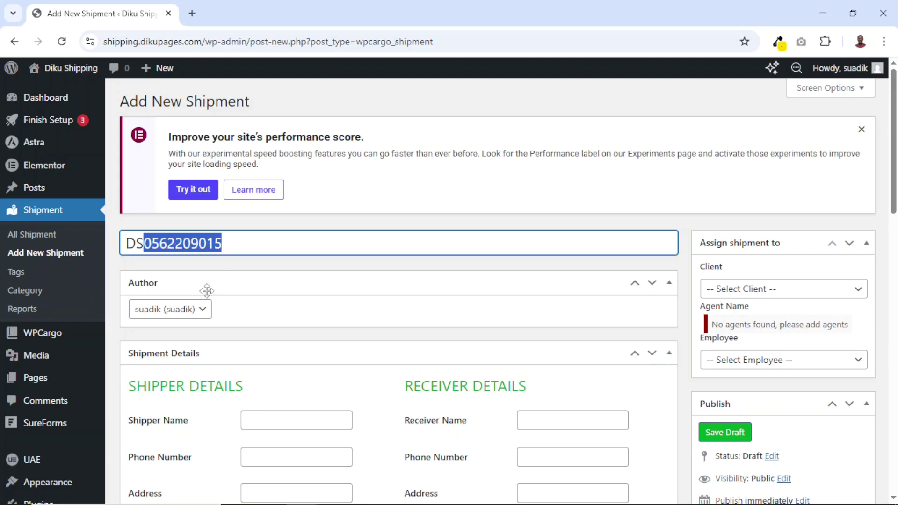
{"action": "left_click", "coordinate": [283, 243]}
{"action": "scroll", "coordinate": [282, 243], "scroll_direction": "down", "scroll_amount": 2}
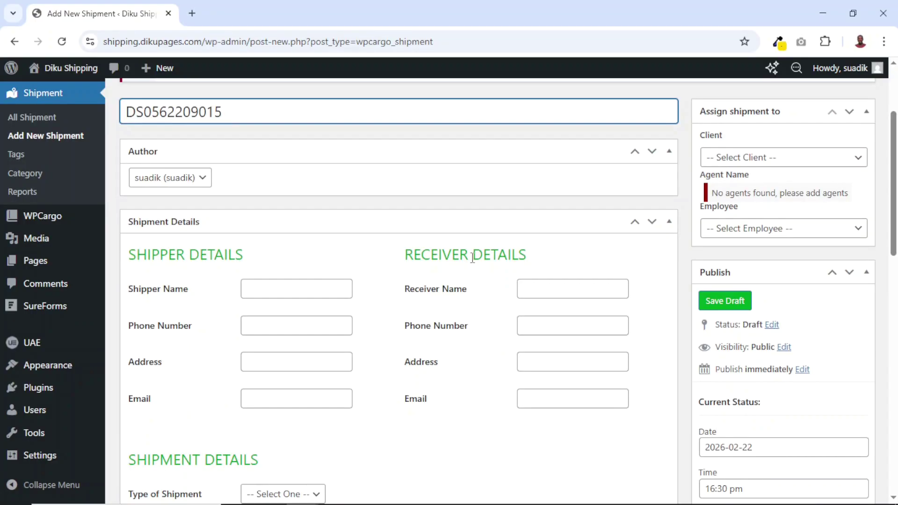
{"action": "scroll", "coordinate": [515, 271], "scroll_direction": "down", "scroll_amount": 3}
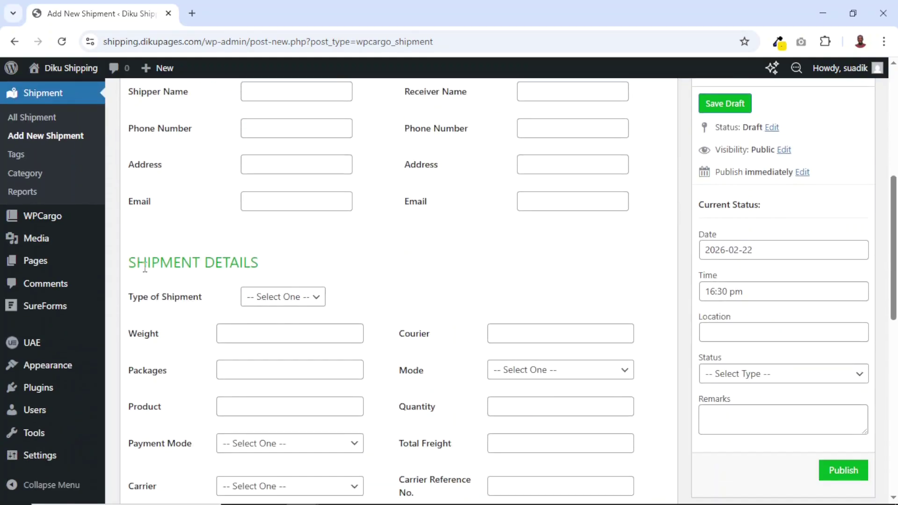
{"action": "scroll", "coordinate": [332, 291], "scroll_direction": "down", "scroll_amount": 6}
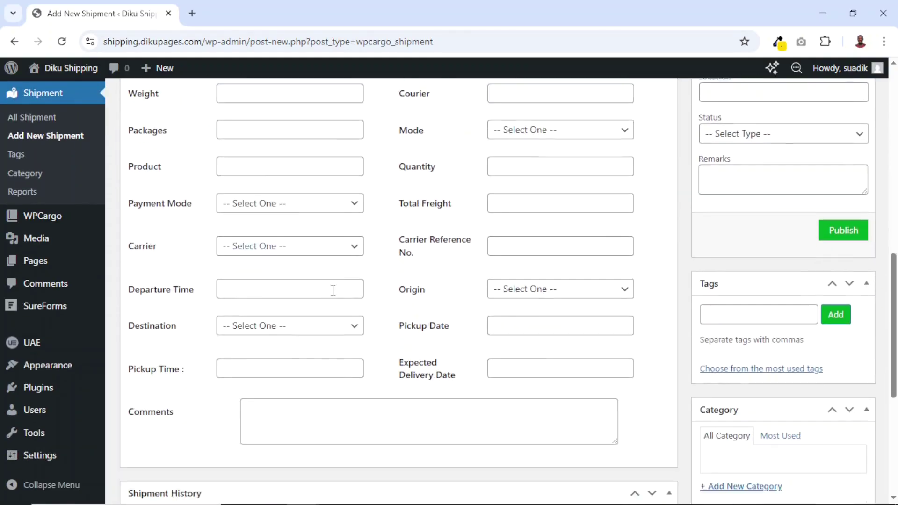
{"action": "scroll", "coordinate": [333, 291], "scroll_direction": "down", "scroll_amount": 2}
{"action": "scroll", "coordinate": [344, 278], "scroll_direction": "down", "scroll_amount": 2}
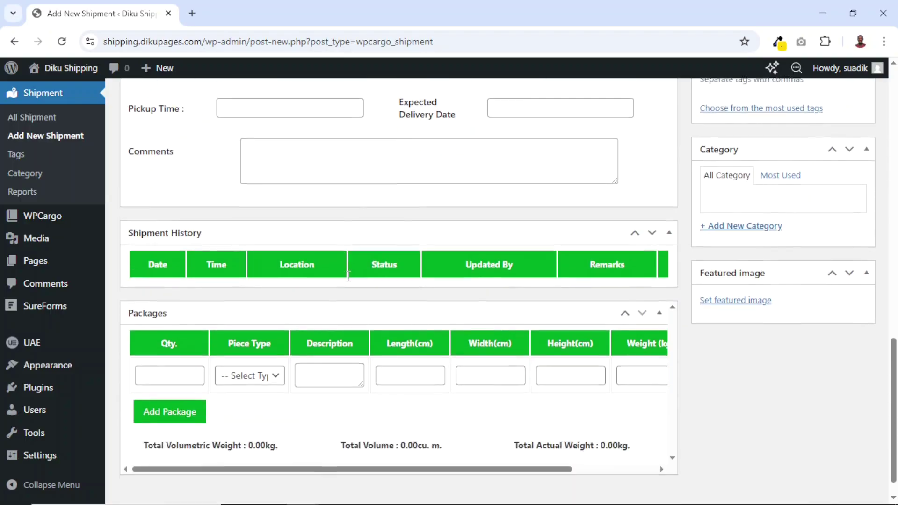
{"action": "scroll", "coordinate": [344, 275], "scroll_direction": "up", "scroll_amount": 10}
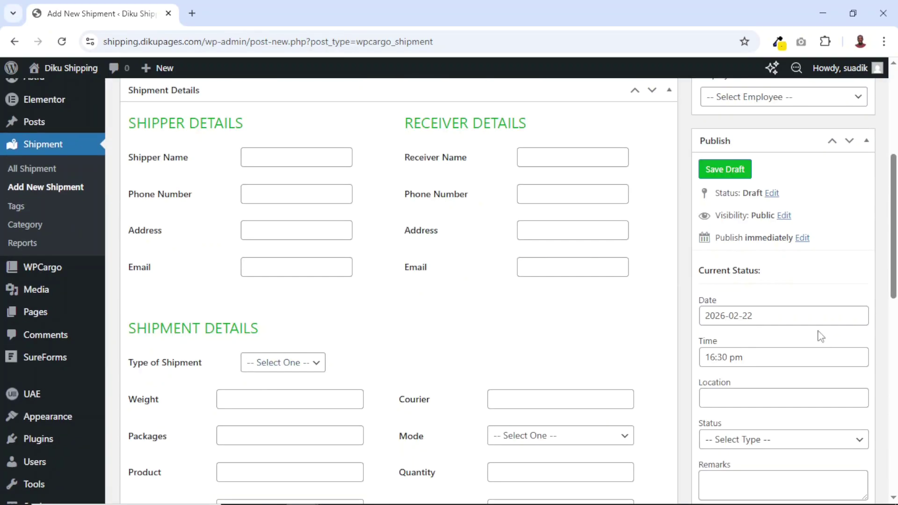
Examine the new shipment form's current status, remarks, tags, category and featured image options
{"action": "left_click", "coordinate": [740, 443]}
{"action": "scroll", "coordinate": [609, 359], "scroll_direction": "down", "scroll_amount": 4}
{"action": "left_click", "coordinate": [749, 280]}
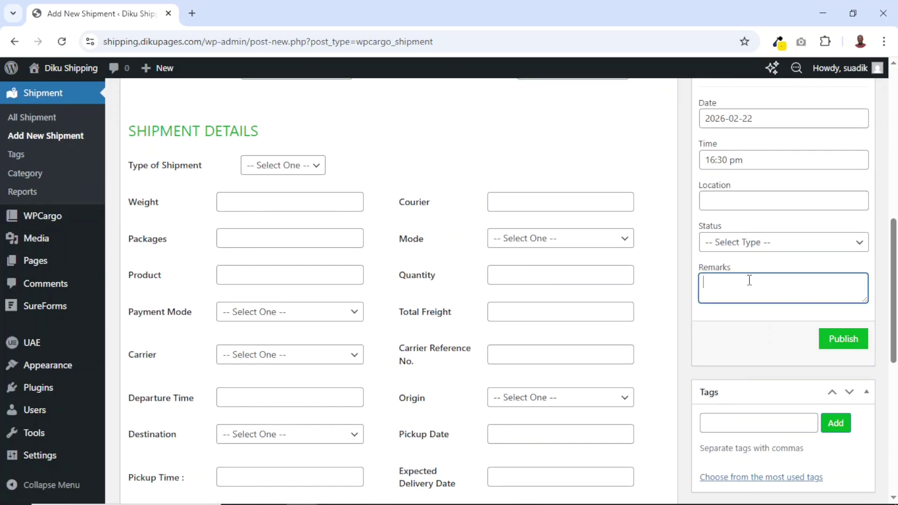
{"action": "scroll", "coordinate": [749, 279], "scroll_direction": "down", "scroll_amount": 4}
{"action": "scroll", "coordinate": [749, 280], "scroll_direction": "up", "scroll_amount": 1}
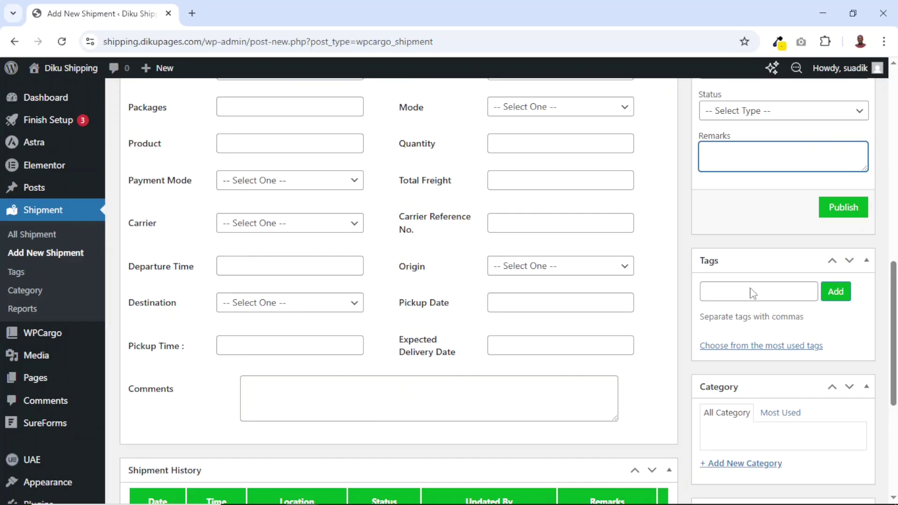
{"action": "scroll", "coordinate": [751, 277], "scroll_direction": "down", "scroll_amount": 2}
{"action": "scroll", "coordinate": [753, 275], "scroll_direction": "down", "scroll_amount": 2}
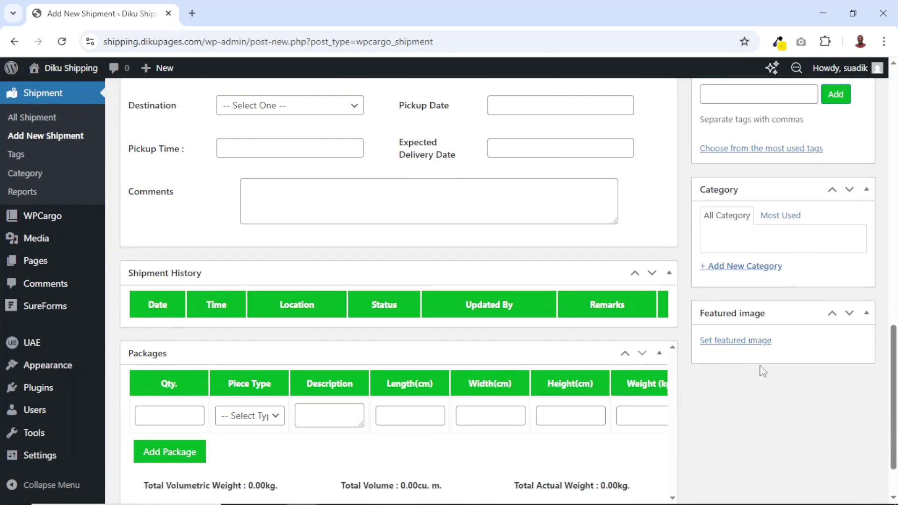
{"action": "scroll", "coordinate": [672, 395], "scroll_direction": "up", "scroll_amount": 15}
{"action": "scroll", "coordinate": [672, 395], "scroll_direction": "down", "scroll_amount": 7}
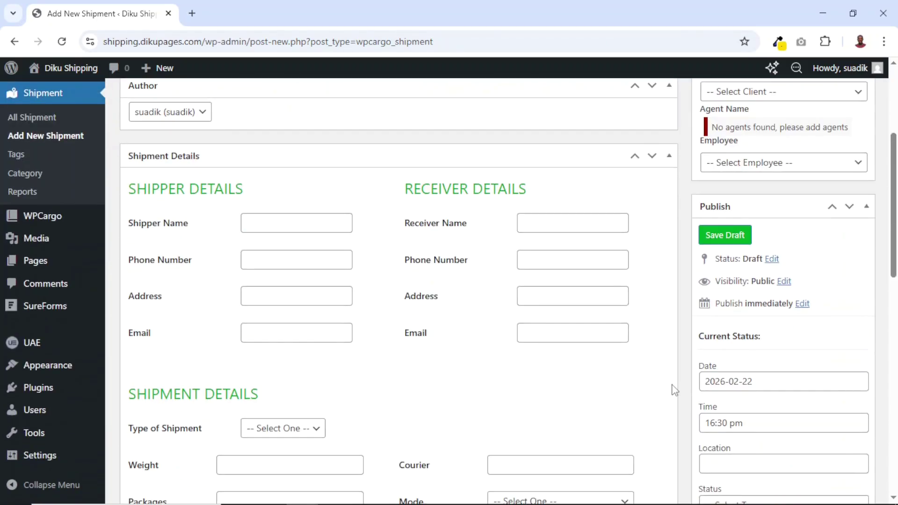
Review the completed shipper, receiver, shipment and package details, and publish the shipment
{"action": "scroll", "coordinate": [617, 276], "scroll_direction": "up", "scroll_amount": 1}
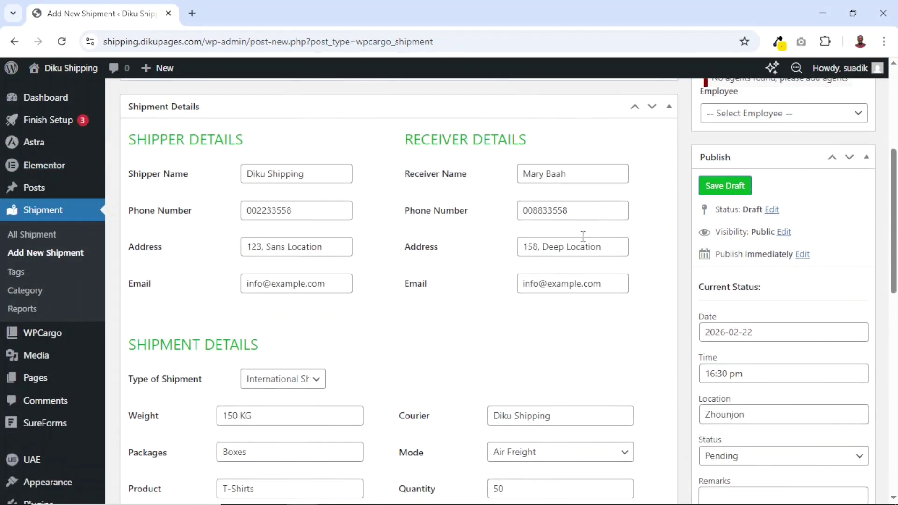
{"action": "scroll", "coordinate": [606, 207], "scroll_direction": "down", "scroll_amount": 10}
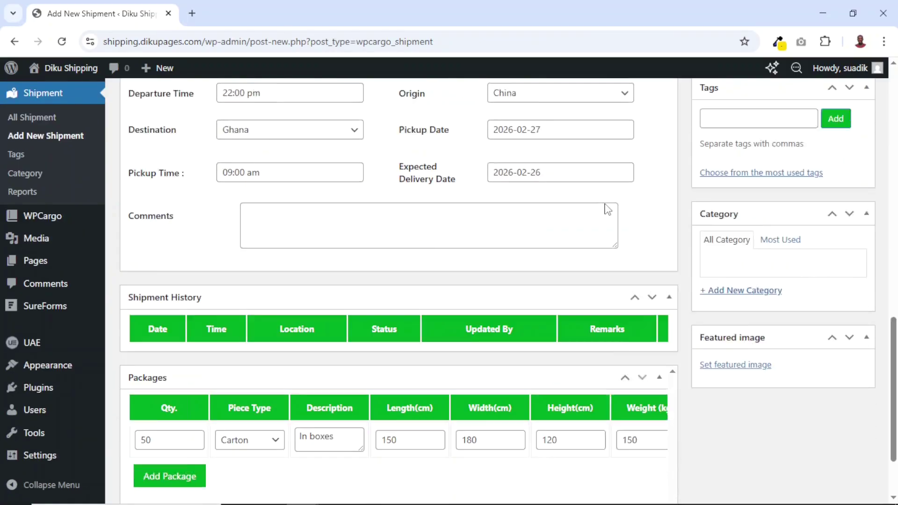
{"action": "scroll", "coordinate": [603, 206], "scroll_direction": "down", "scroll_amount": 2}
{"action": "scroll", "coordinate": [604, 205], "scroll_direction": "up", "scroll_amount": 12}
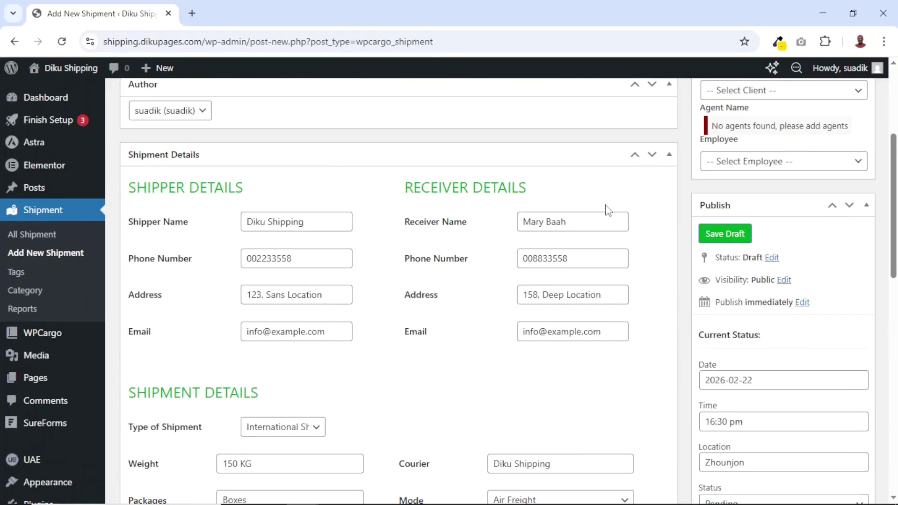
{"action": "scroll", "coordinate": [606, 209], "scroll_direction": "down", "scroll_amount": 4}
{"action": "left_click", "coordinate": [842, 397]}
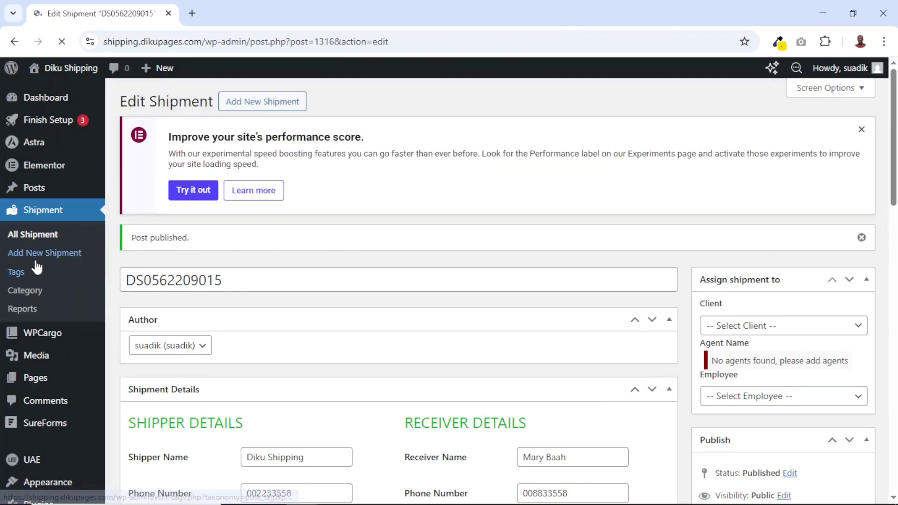
In the list of all shipments, check the new shipment's status and open its invoice and waybill
{"action": "left_click", "coordinate": [41, 237]}
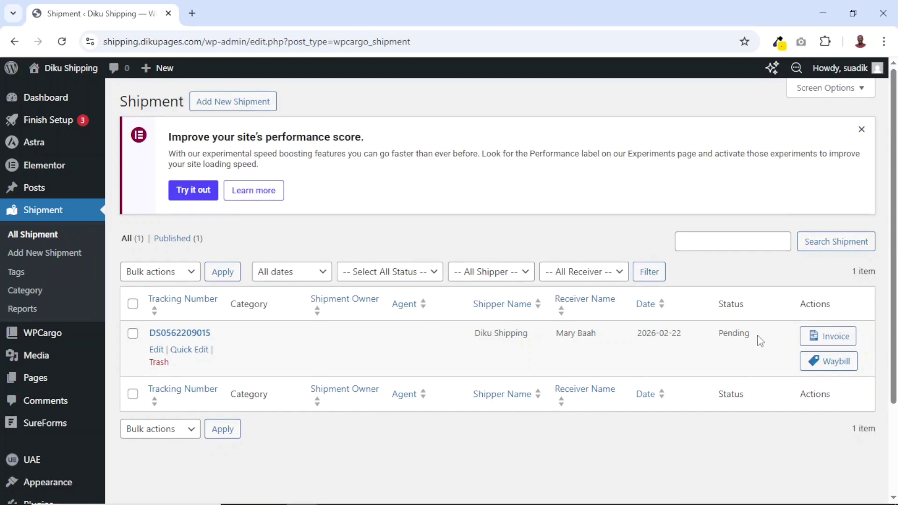
{"action": "left_click_drag", "start_coordinate": [758, 336], "coordinate": [708, 327]}
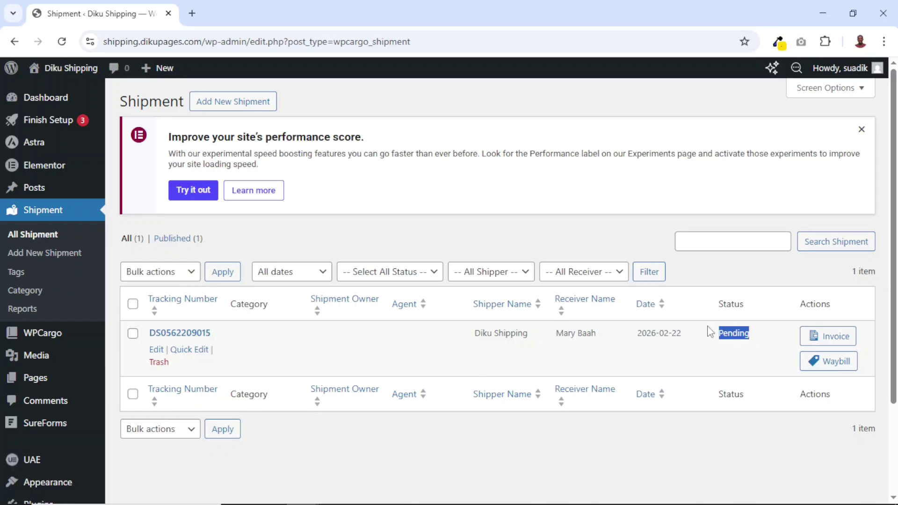
{"action": "left_click", "coordinate": [826, 341]}
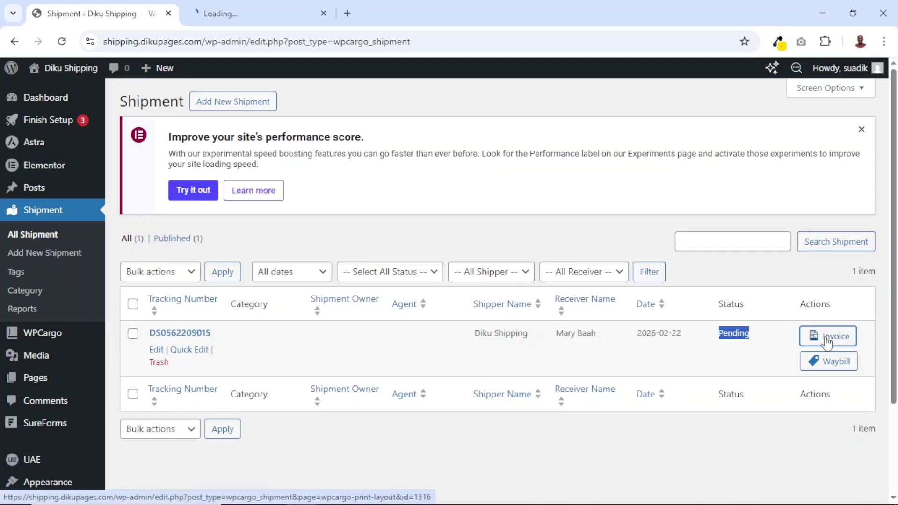
{"action": "left_click", "coordinate": [829, 369]}
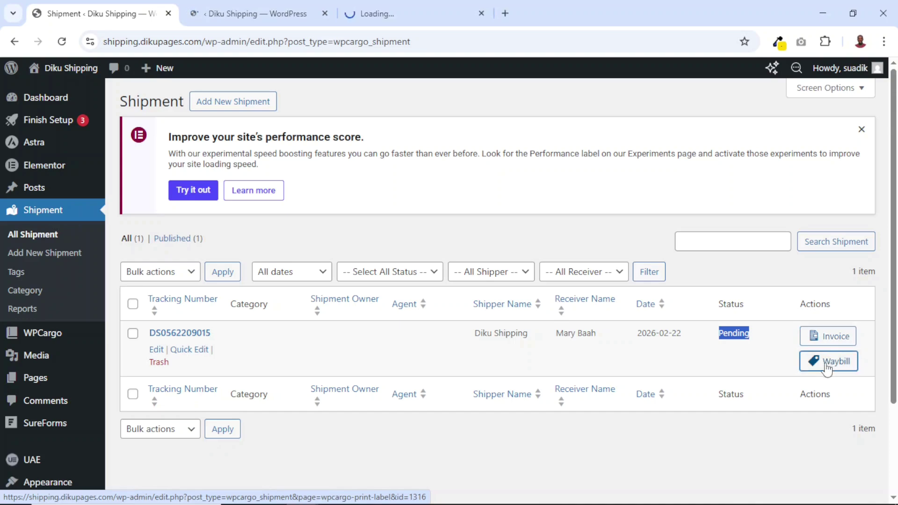
Review the shipment's invoice and the copies on its waybill, and close both documents
{"action": "left_click", "coordinate": [234, 18]}
{"action": "scroll", "coordinate": [521, 236], "scroll_direction": "down", "scroll_amount": 3}
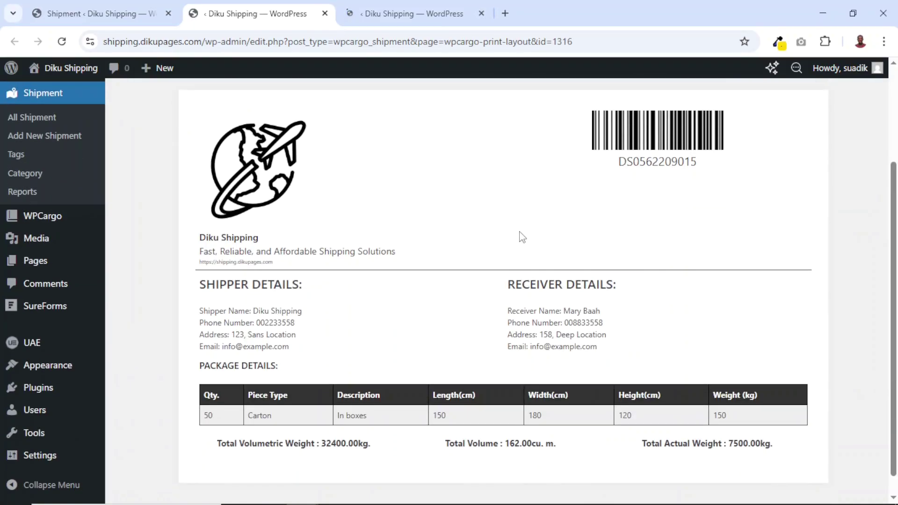
{"action": "scroll", "coordinate": [521, 236], "scroll_direction": "up", "scroll_amount": 3}
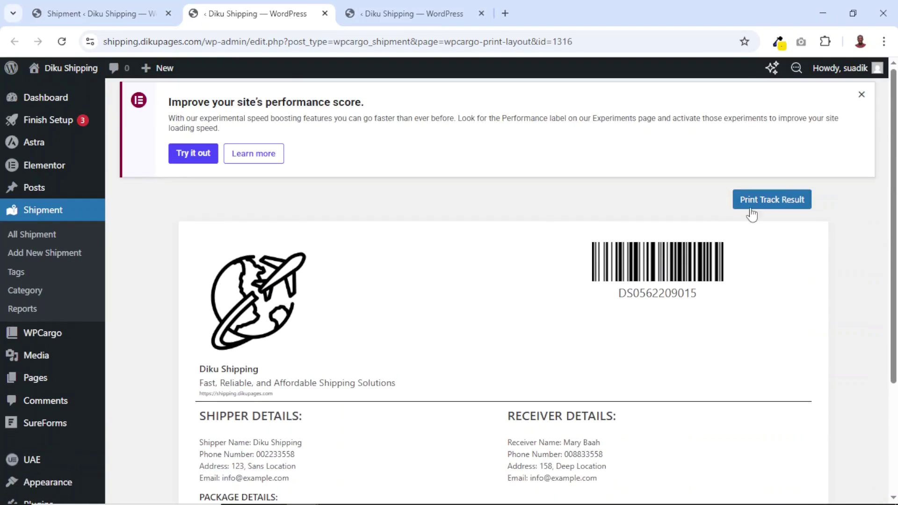
{"action": "left_click", "coordinate": [405, 14]}
{"action": "scroll", "coordinate": [647, 282], "scroll_direction": "down", "scroll_amount": 10}
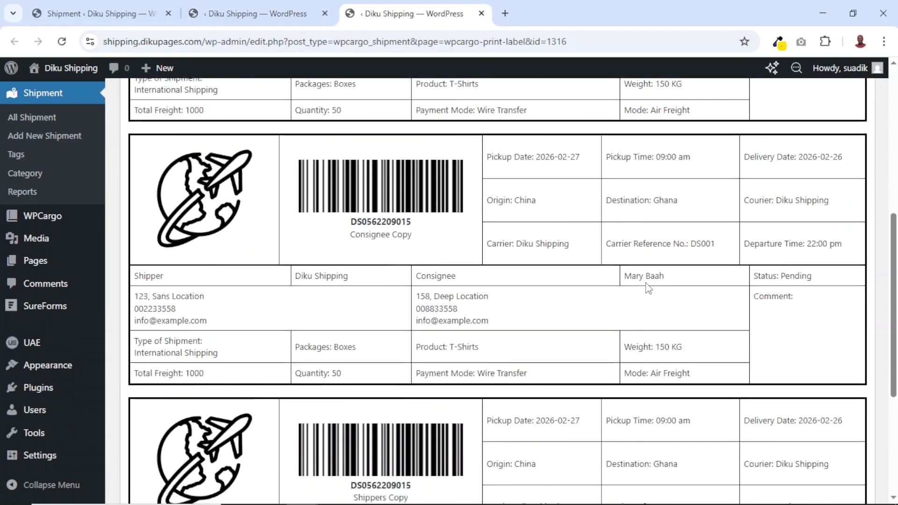
{"action": "scroll", "coordinate": [645, 287], "scroll_direction": "up", "scroll_amount": 10}
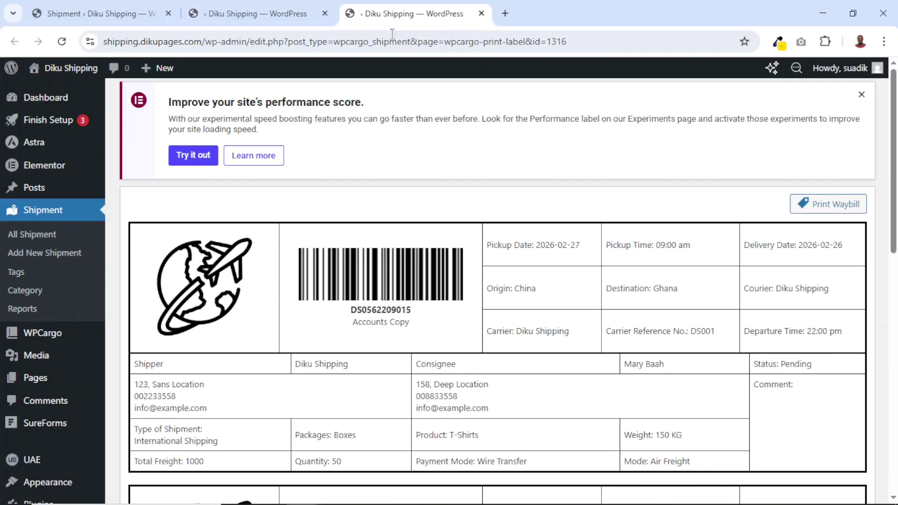
{"action": "left_click", "coordinate": [482, 13]}
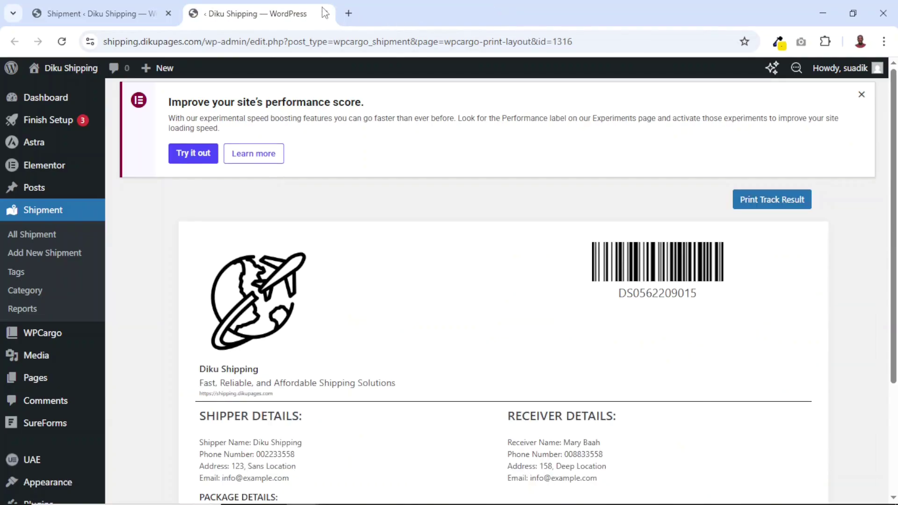
{"action": "left_click", "coordinate": [324, 13]}
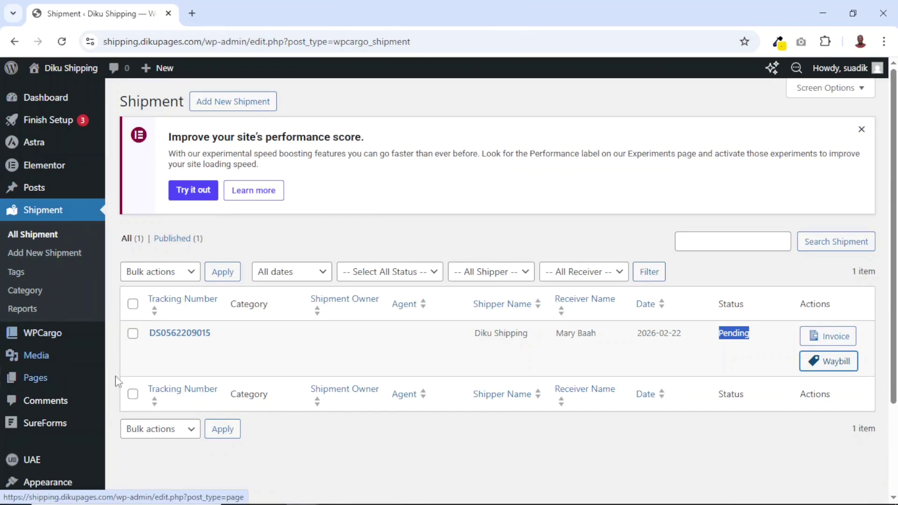
Open the site's pages list in a separate tab and view the Track page
{"action": "middle_click", "coordinate": [31, 384]}
{"action": "left_click", "coordinate": [218, 13]}
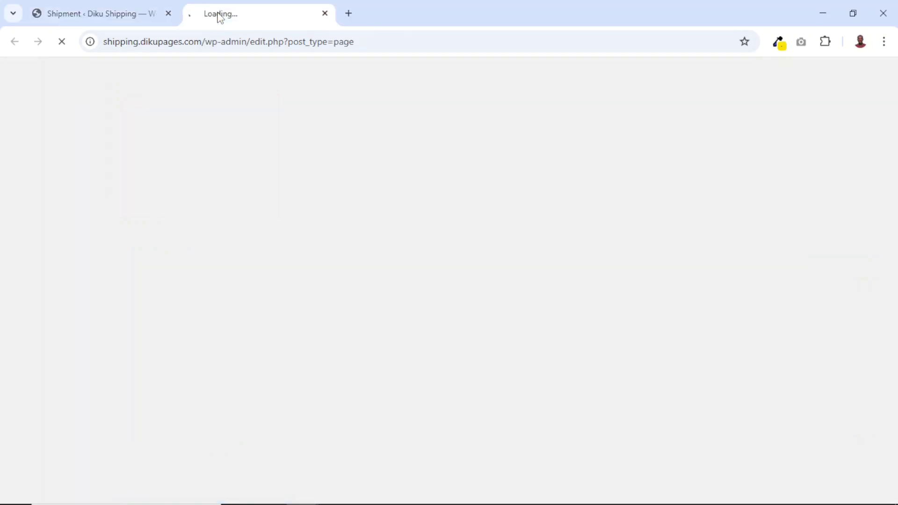
{"action": "scroll", "coordinate": [271, 290], "scroll_direction": "down", "scroll_amount": 3}
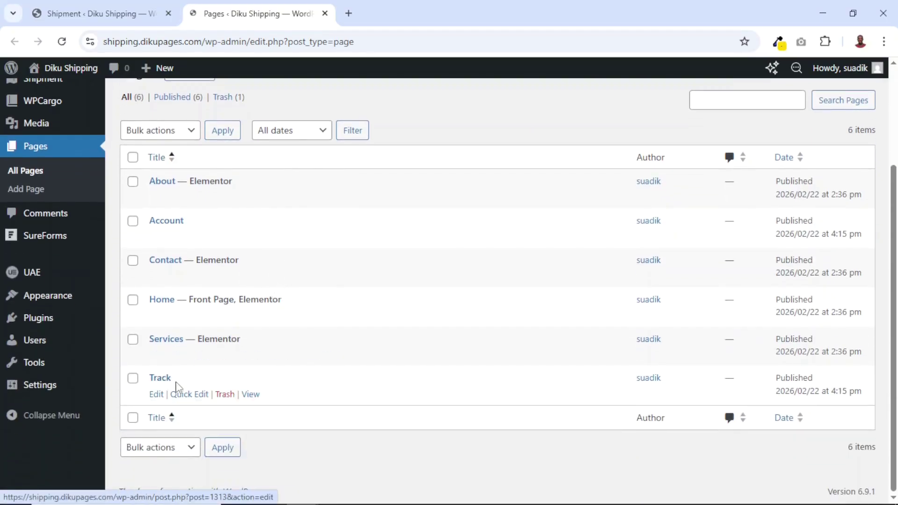
{"action": "left_click", "coordinate": [251, 404]}
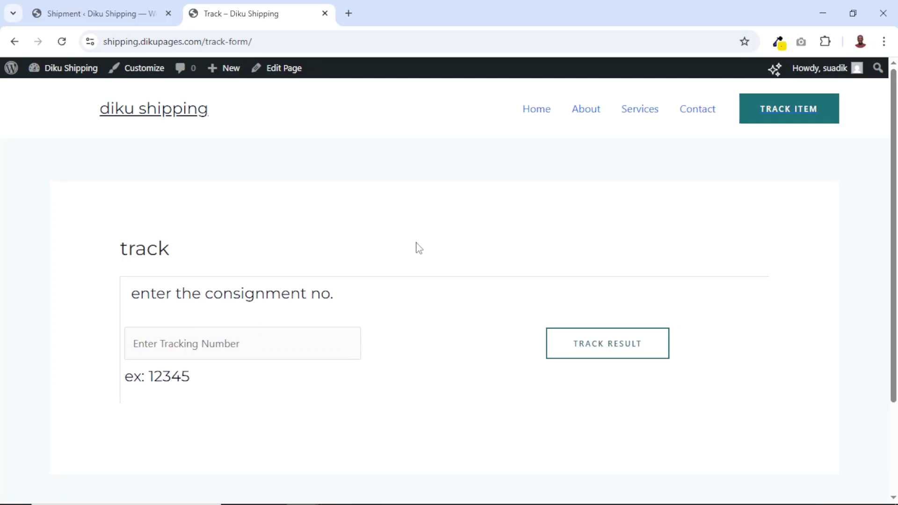
Look up the new shipment on the Track page with its copied tracking number and review the tracking result
{"action": "left_click", "coordinate": [72, 13]}
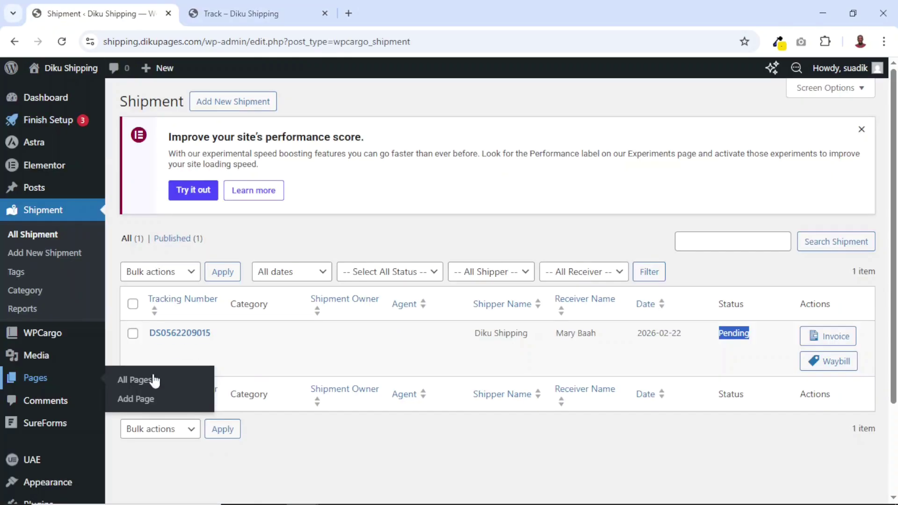
{"action": "left_click_drag", "start_coordinate": [212, 333], "coordinate": [158, 336]}
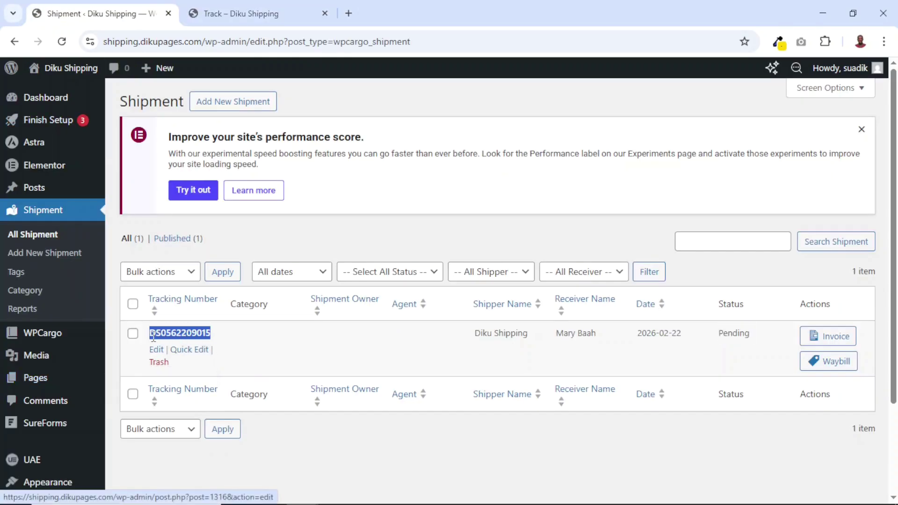
{"action": "left_click", "coordinate": [249, 21]}
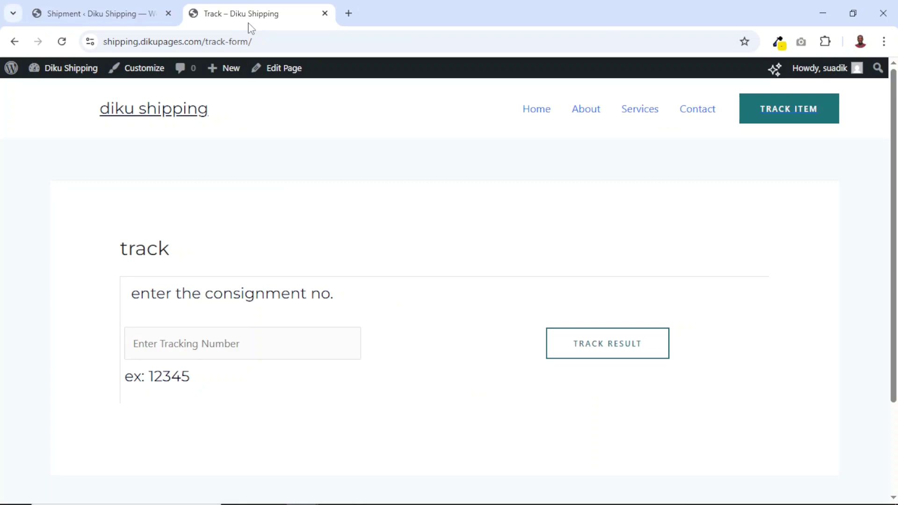
{"action": "left_click", "coordinate": [301, 341]}
{"action": "key", "text": "ctrl+v"}
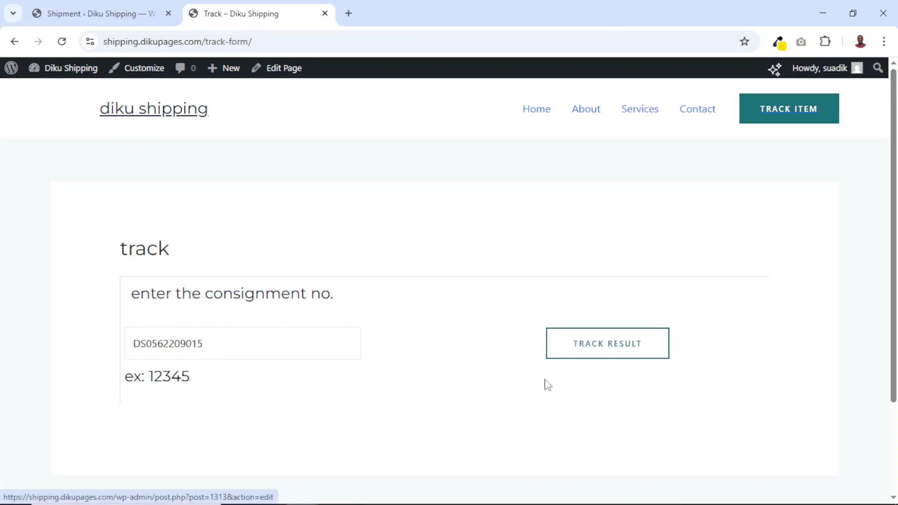
{"action": "left_click", "coordinate": [592, 352]}
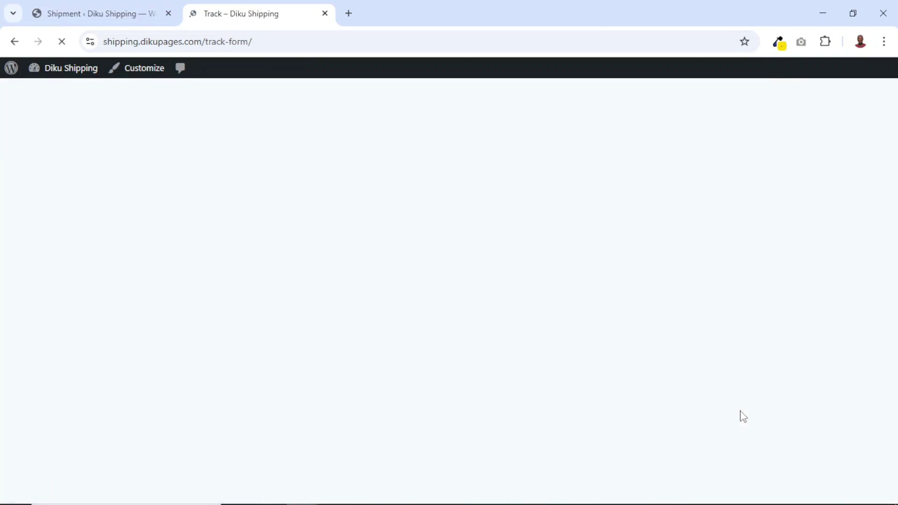
{"action": "scroll", "coordinate": [698, 379], "scroll_direction": "down", "scroll_amount": 18}
{"action": "scroll", "coordinate": [703, 376], "scroll_direction": "down", "scroll_amount": 8}
{"action": "scroll", "coordinate": [703, 375], "scroll_direction": "up", "scroll_amount": 20}
{"action": "scroll", "coordinate": [703, 375], "scroll_direction": "down", "scroll_amount": 6}
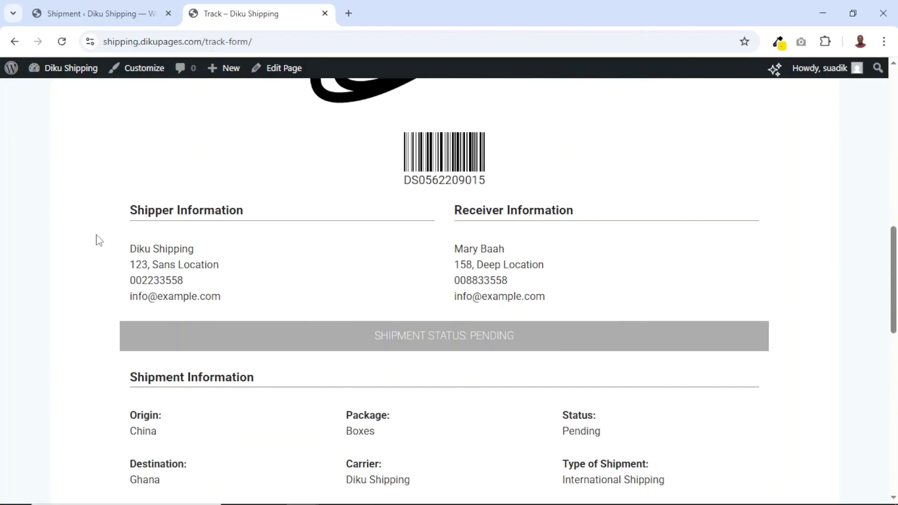
Review the tracking result's shipper and receiver information, shipment status, shipment details, packages and shipment history
{"action": "left_click_drag", "start_coordinate": [127, 215], "coordinate": [224, 218]}
{"action": "left_click_drag", "start_coordinate": [452, 222], "coordinate": [543, 226]}
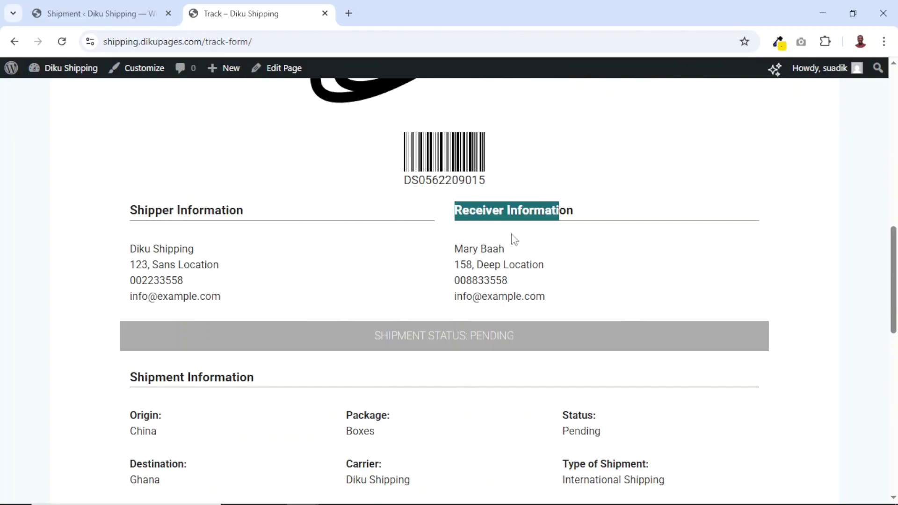
{"action": "left_click", "coordinate": [369, 279]}
{"action": "scroll", "coordinate": [414, 258], "scroll_direction": "down", "scroll_amount": 3}
{"action": "left_click_drag", "start_coordinate": [374, 205], "coordinate": [457, 207]}
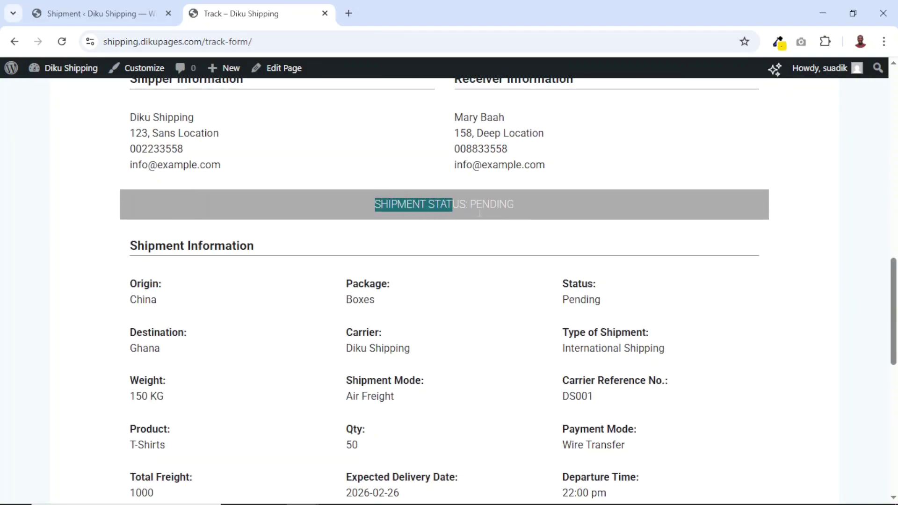
{"action": "double_click", "coordinate": [495, 206]}
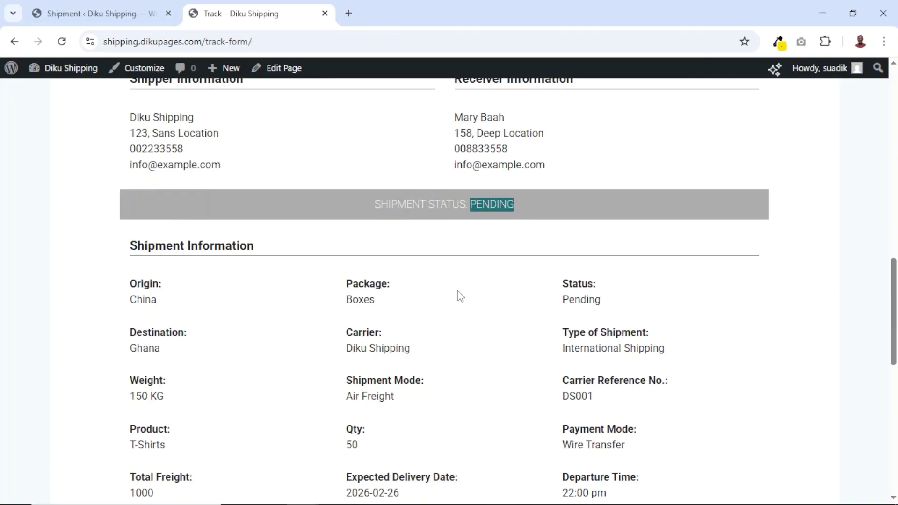
{"action": "scroll", "coordinate": [337, 291], "scroll_direction": "down", "scroll_amount": 3}
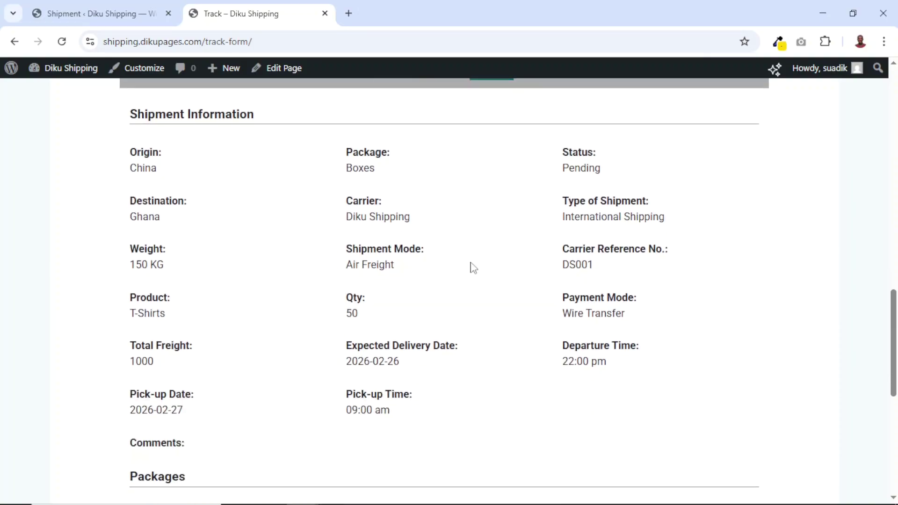
{"action": "scroll", "coordinate": [484, 279], "scroll_direction": "down", "scroll_amount": 9}
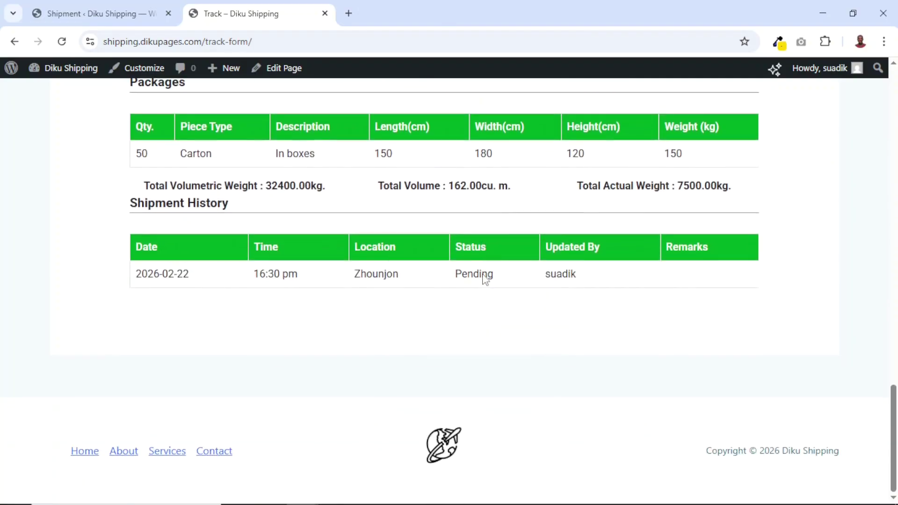
{"action": "scroll", "coordinate": [485, 279], "scroll_direction": "up", "scroll_amount": 20}
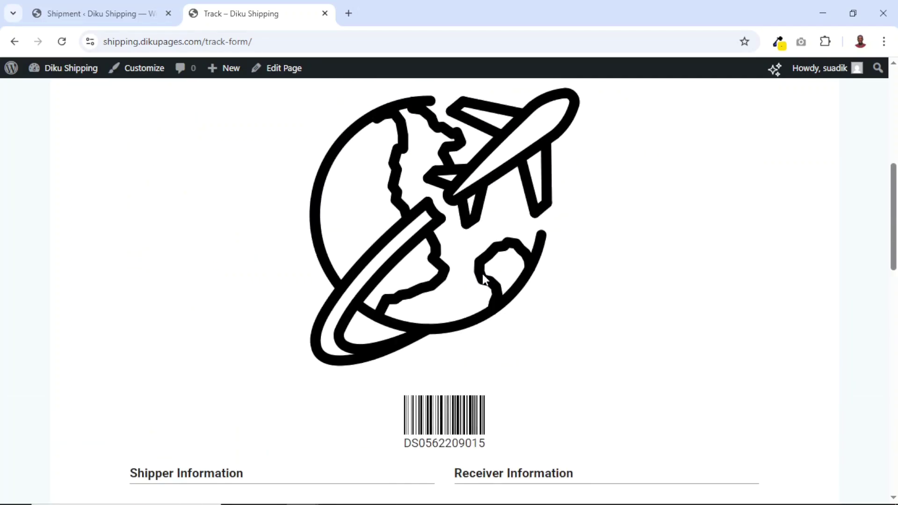
Open the shipment for editing from the shipment list, set its status to Out for delivery and update it
{"action": "left_click", "coordinate": [117, 17]}
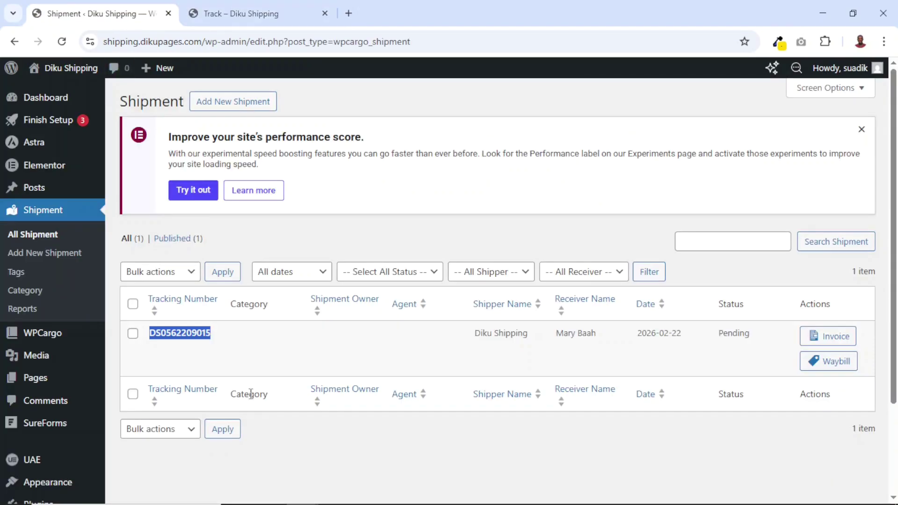
{"action": "left_click", "coordinate": [188, 338]}
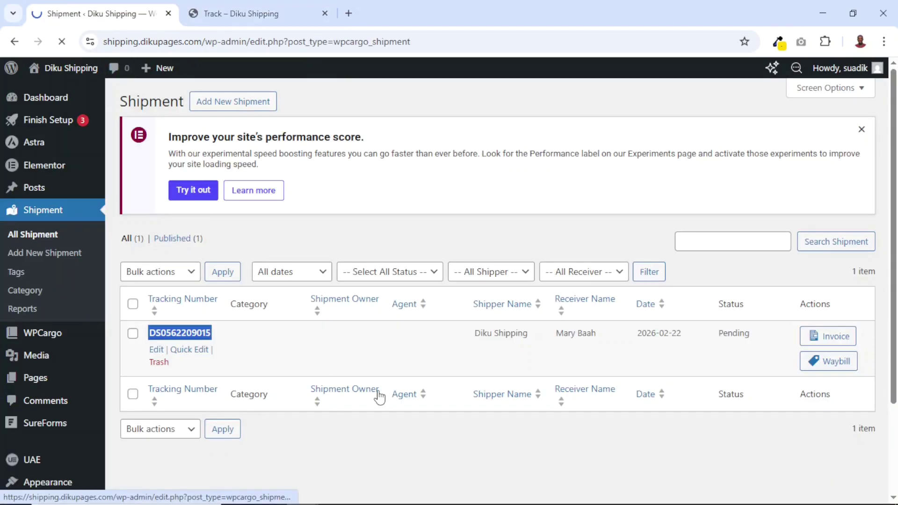
{"action": "scroll", "coordinate": [794, 369], "scroll_direction": "down", "scroll_amount": 3}
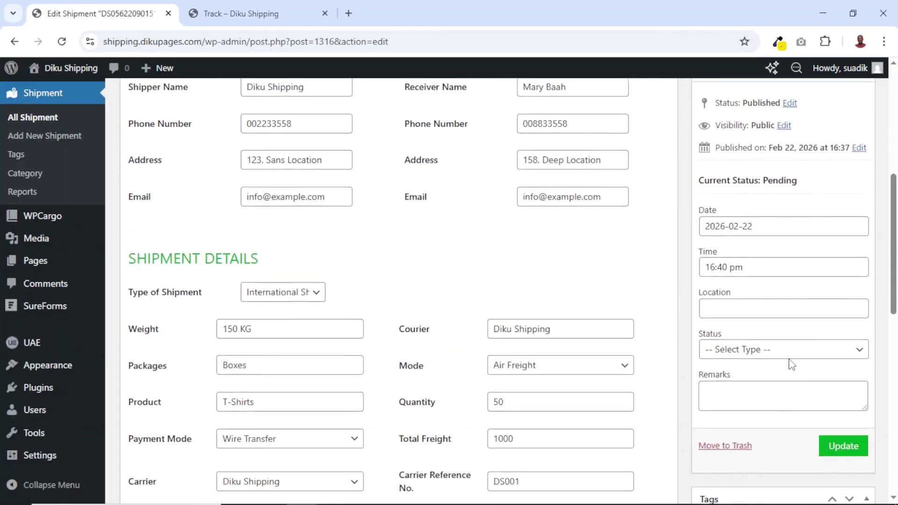
{"action": "left_click", "coordinate": [736, 290]}
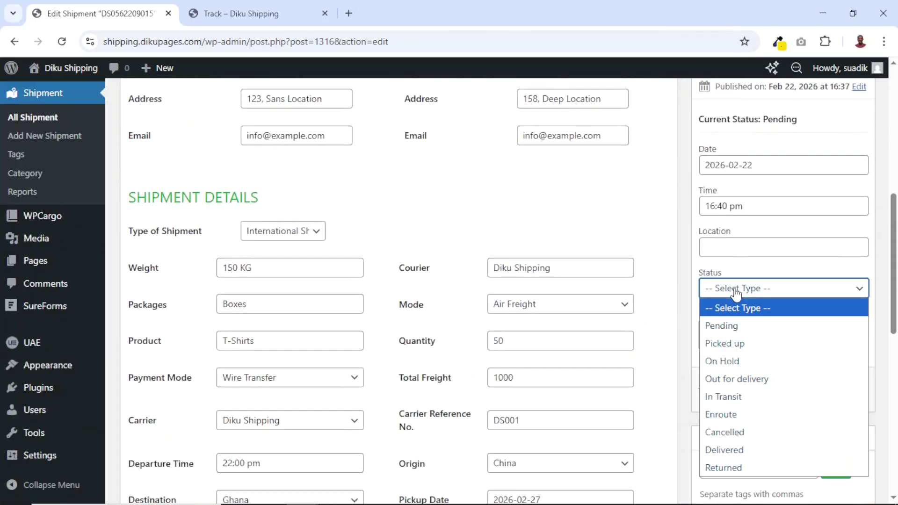
{"action": "left_click", "coordinate": [768, 384]}
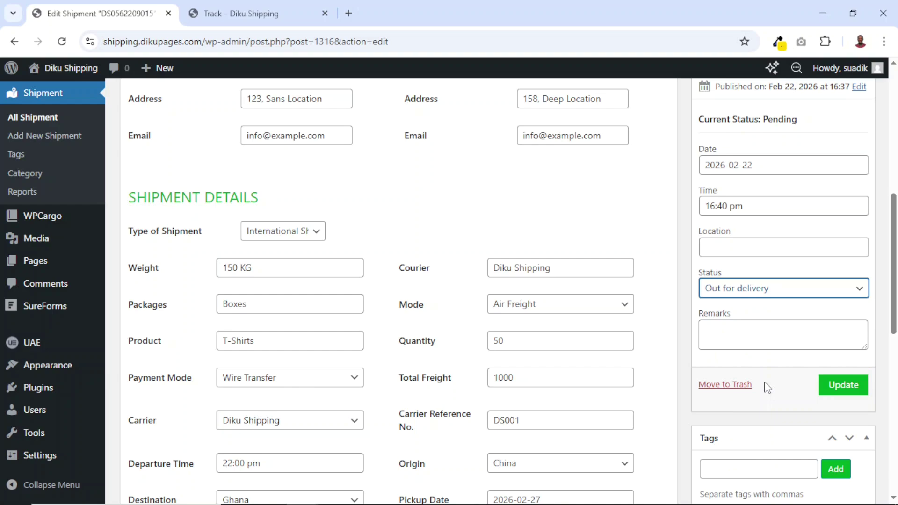
{"action": "left_click", "coordinate": [838, 391]}
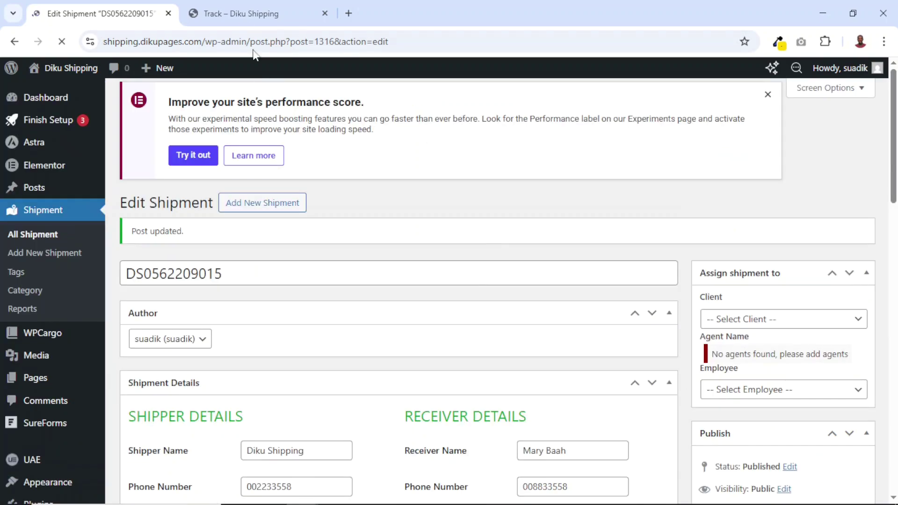
Run the tracking lookup again on the Track page and check the shipment's status
{"action": "left_click", "coordinate": [242, 11]}
{"action": "scroll", "coordinate": [462, 285], "scroll_direction": "up", "scroll_amount": 5}
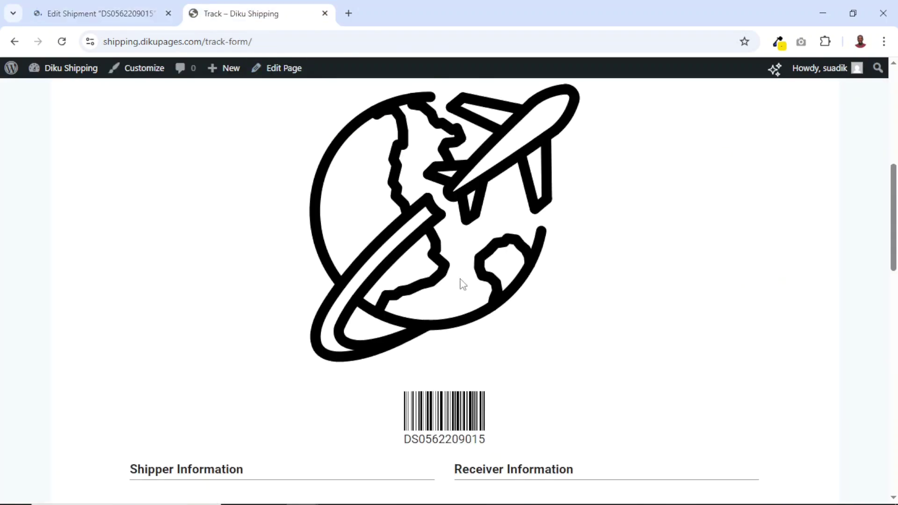
{"action": "left_click", "coordinate": [608, 215]}
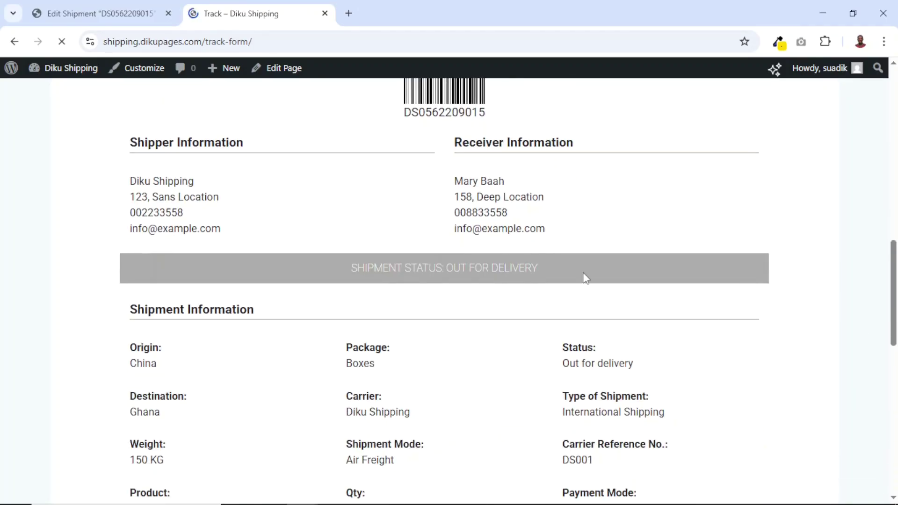
{"action": "left_click_drag", "start_coordinate": [448, 269], "coordinate": [536, 269]}
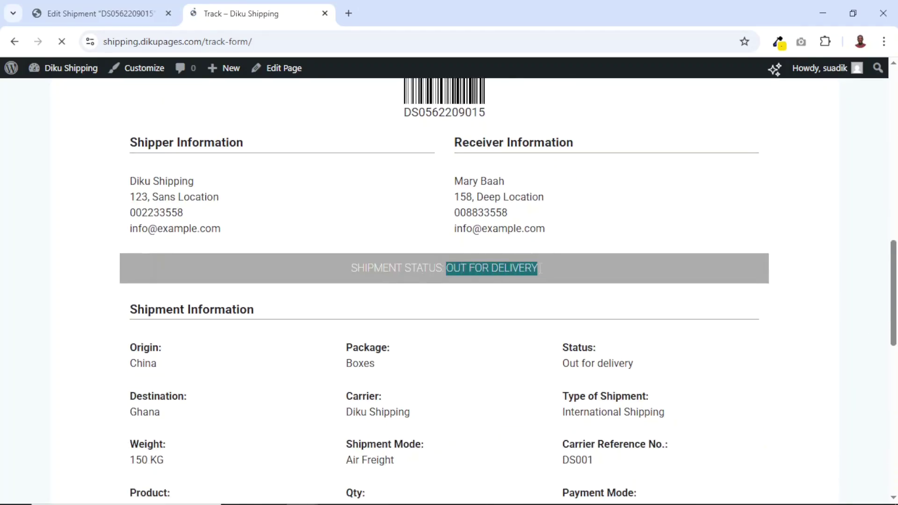
{"action": "scroll", "coordinate": [555, 267], "scroll_direction": "down", "scroll_amount": 4}
{"action": "scroll", "coordinate": [579, 275], "scroll_direction": "up", "scroll_amount": 8}
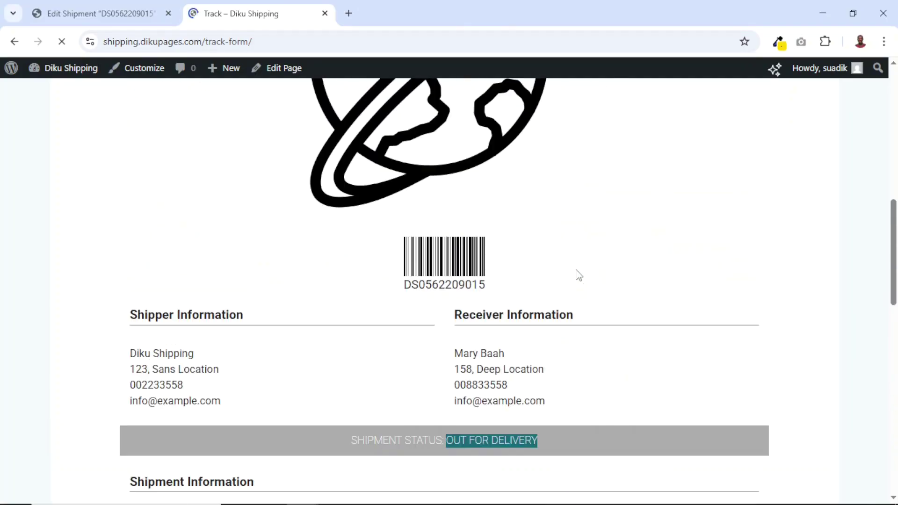
Examine the Shipment History table in the tracking result, comparing its status entries
{"action": "scroll", "coordinate": [583, 268], "scroll_direction": "down", "scroll_amount": 12}
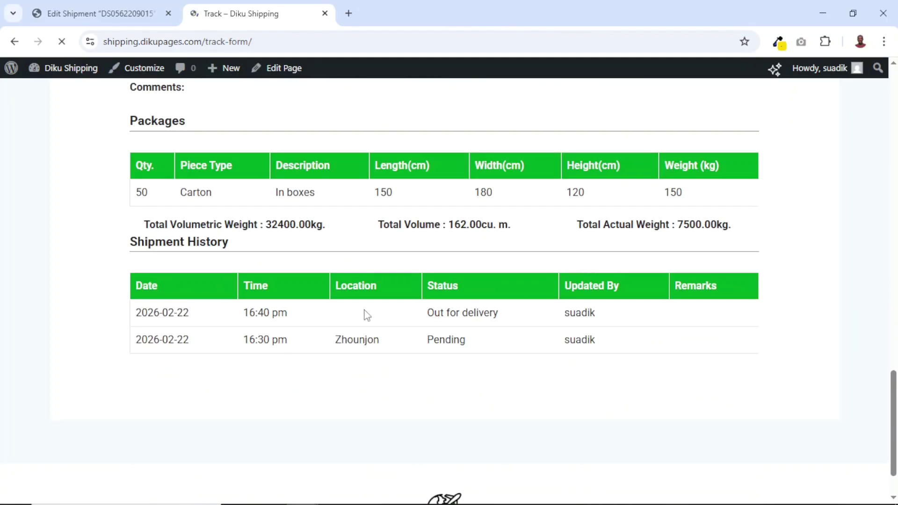
{"action": "left_click_drag", "start_coordinate": [127, 244], "coordinate": [232, 248]}
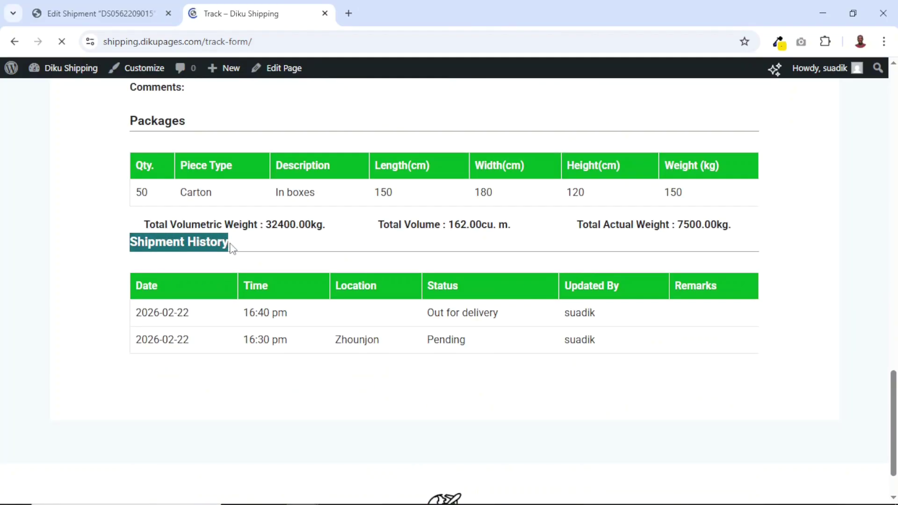
{"action": "left_click_drag", "start_coordinate": [136, 348], "coordinate": [613, 344]}
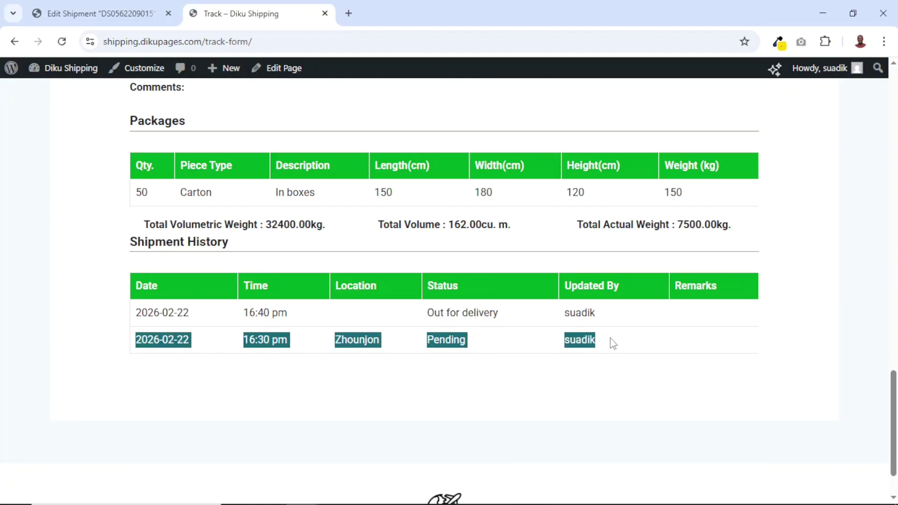
{"action": "left_click_drag", "start_coordinate": [140, 315], "coordinate": [623, 316]}
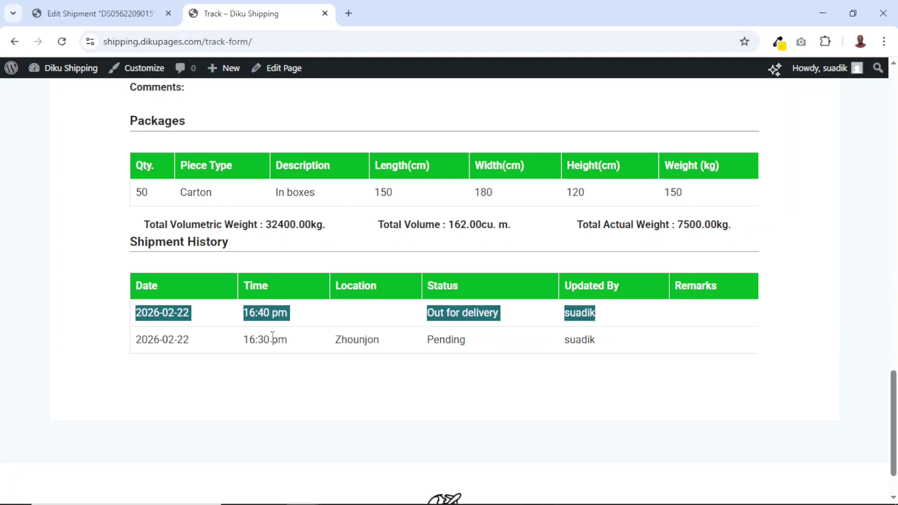
{"action": "left_click", "coordinate": [318, 400]}
Copy the Track page's web address and open the site's Home page for editing in Elementor
{"action": "scroll", "coordinate": [428, 389], "scroll_direction": "up", "scroll_amount": 15}
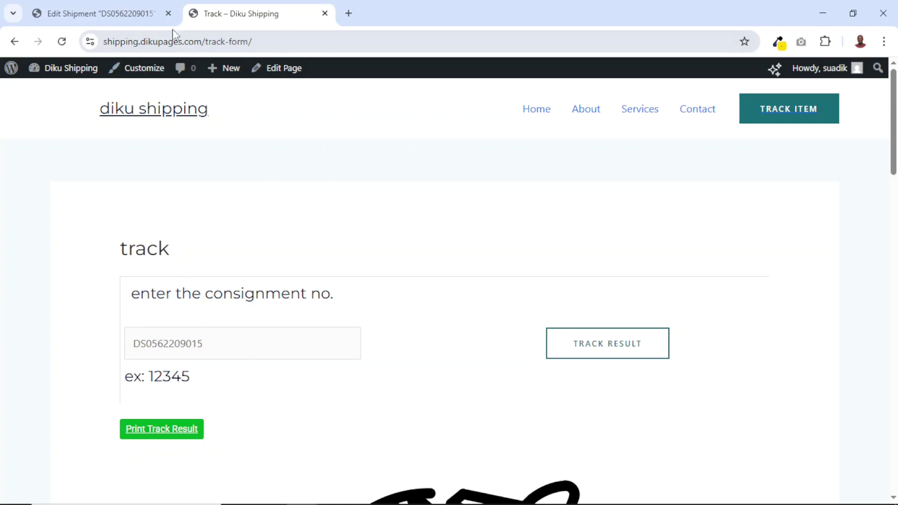
{"action": "left_click", "coordinate": [273, 40]}
{"action": "key", "text": "ctrl+c"}
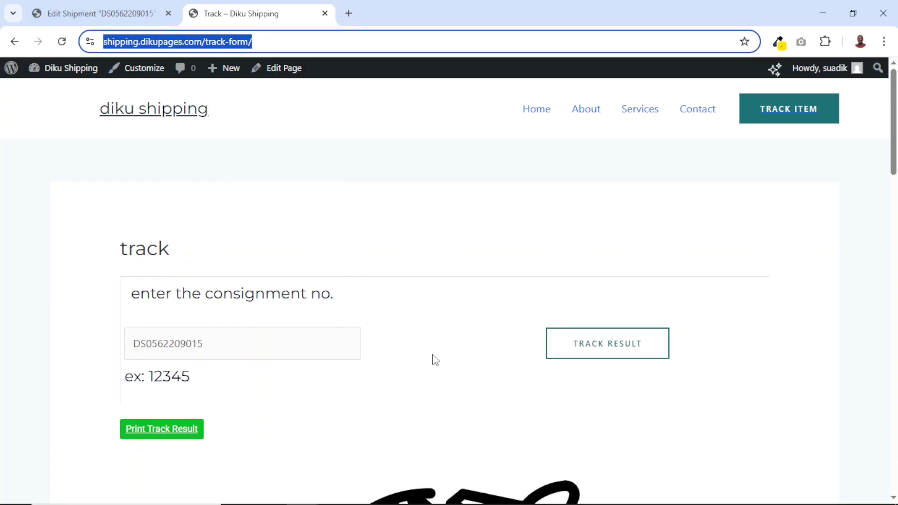
{"action": "left_click", "coordinate": [530, 122]}
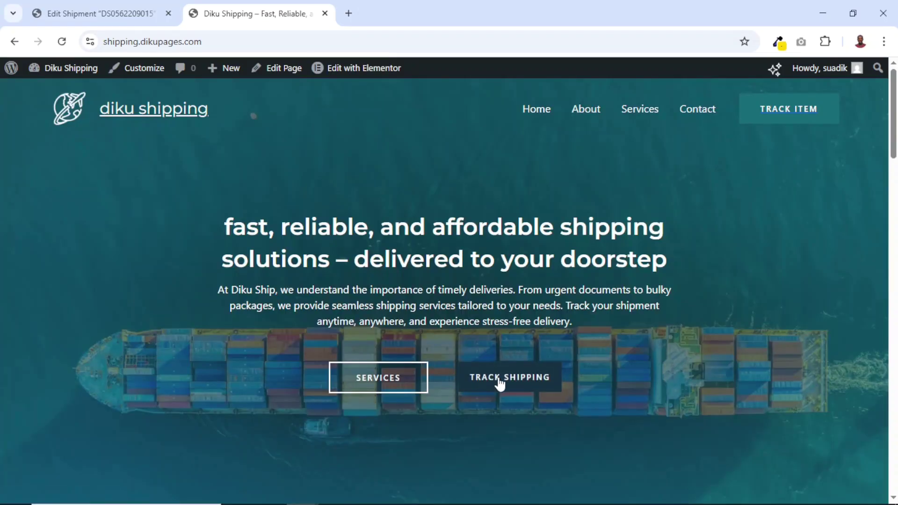
{"action": "left_click", "coordinate": [355, 69]}
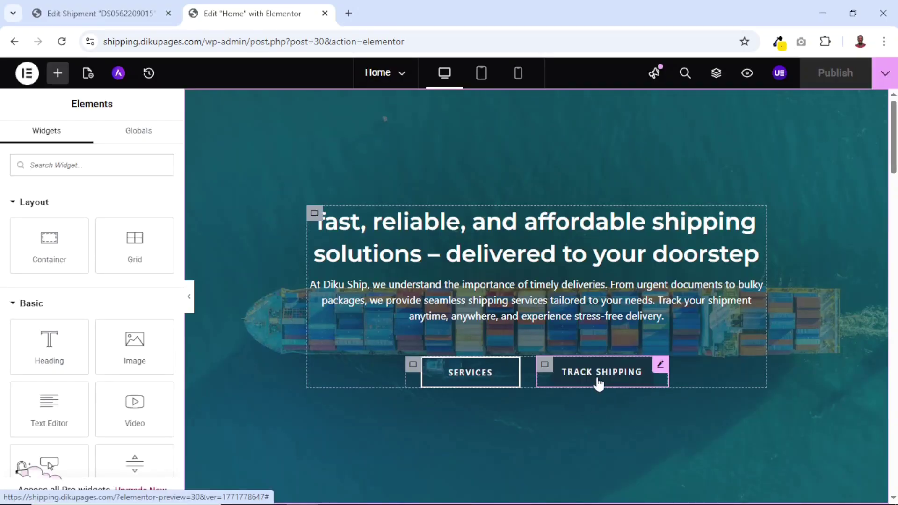
{"action": "left_click", "coordinate": [599, 383]}
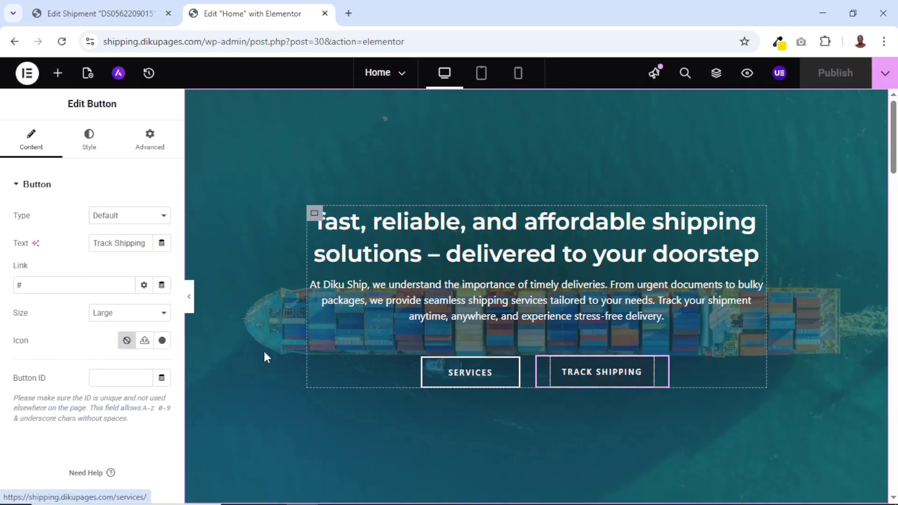
{"action": "left_click_drag", "start_coordinate": [26, 285], "coordinate": [2, 284]}
{"action": "key", "text": "ctrl+v"}
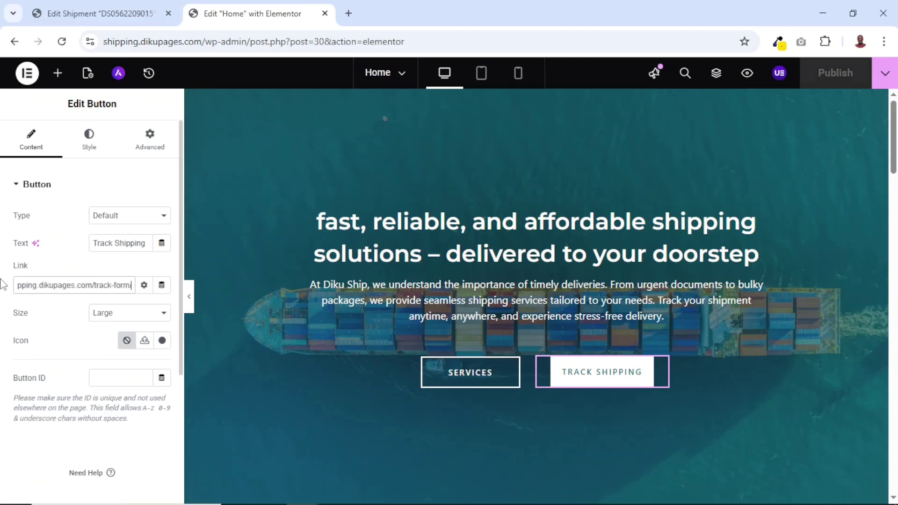
{"action": "left_click", "coordinate": [832, 78]}
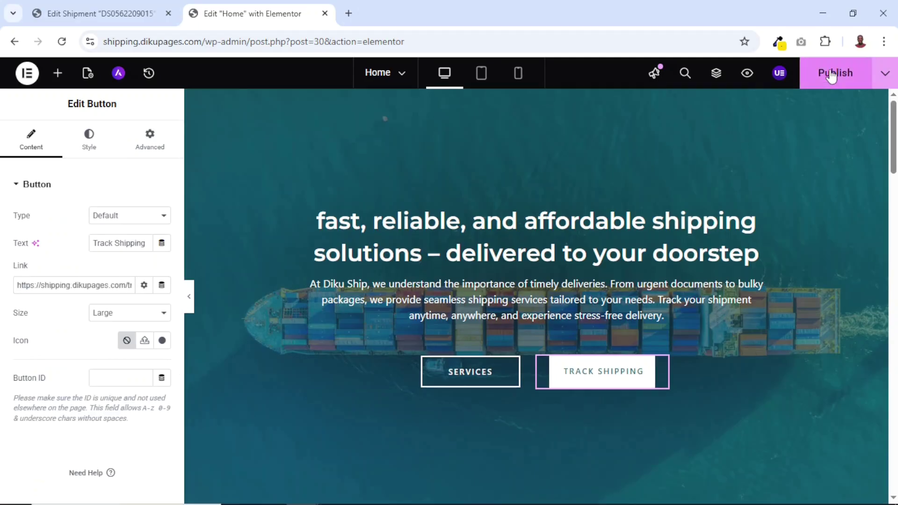
View the published Home page, close its editor, and test the Track Shipping button before returning to the homepage
{"action": "left_click", "coordinate": [888, 79]}
{"action": "left_click", "coordinate": [832, 171]}
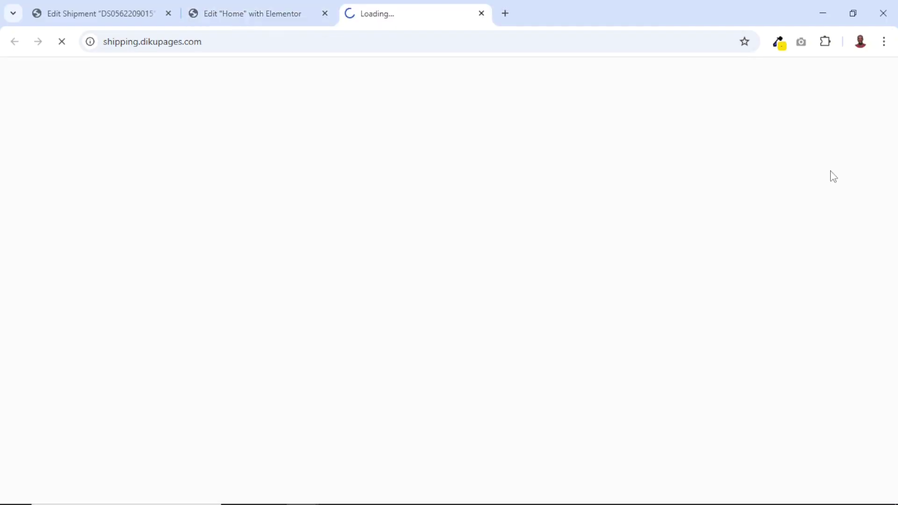
{"action": "left_click", "coordinate": [326, 14]}
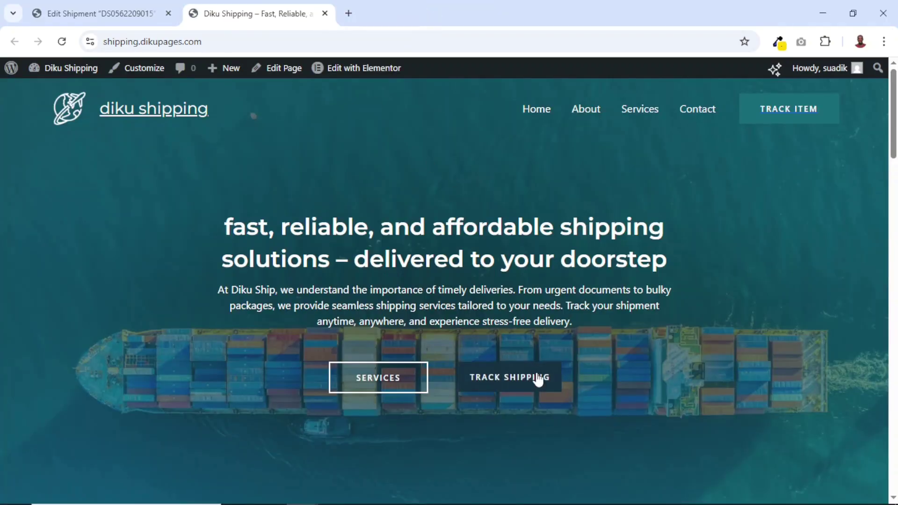
{"action": "left_click", "coordinate": [499, 386]}
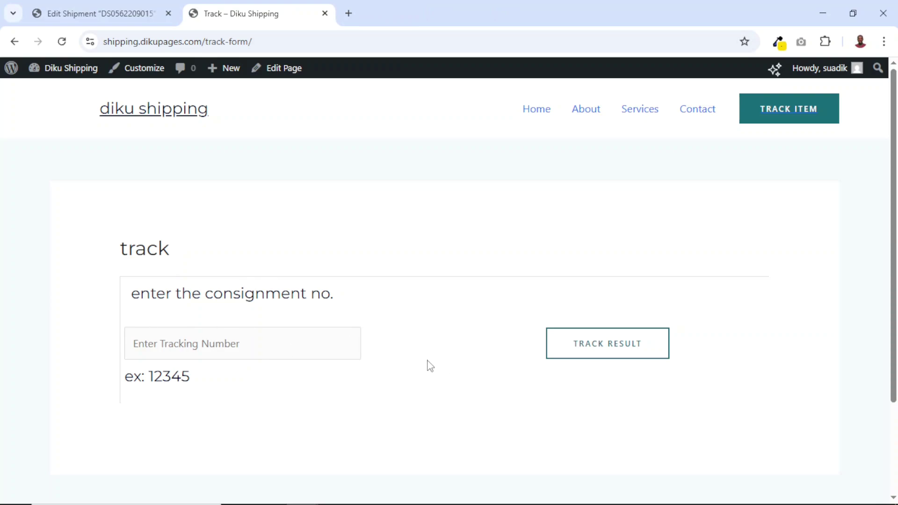
{"action": "left_click", "coordinate": [14, 42]}
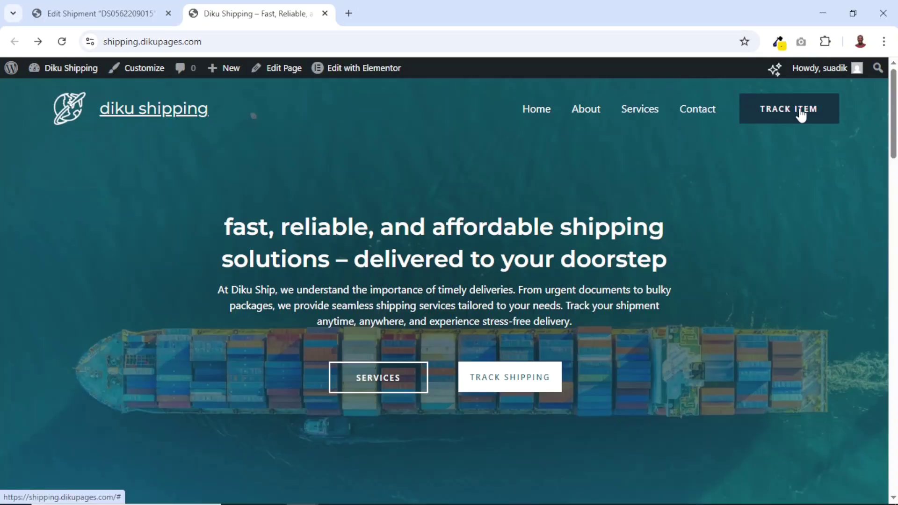
{"action": "left_click", "coordinate": [144, 69]}
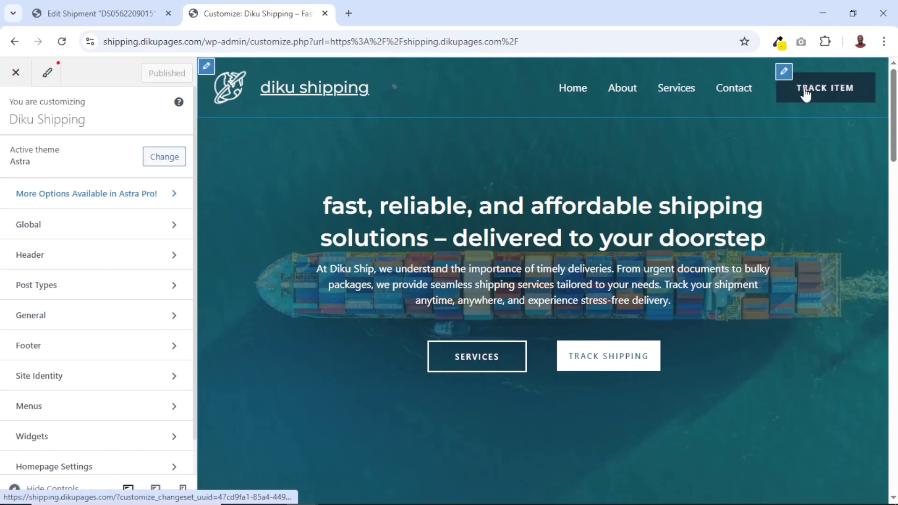
{"action": "left_click", "coordinate": [785, 75]}
{"action": "left_click_drag", "start_coordinate": [47, 283], "coordinate": [4, 292]}
{"action": "key", "text": "ctrl+v"}
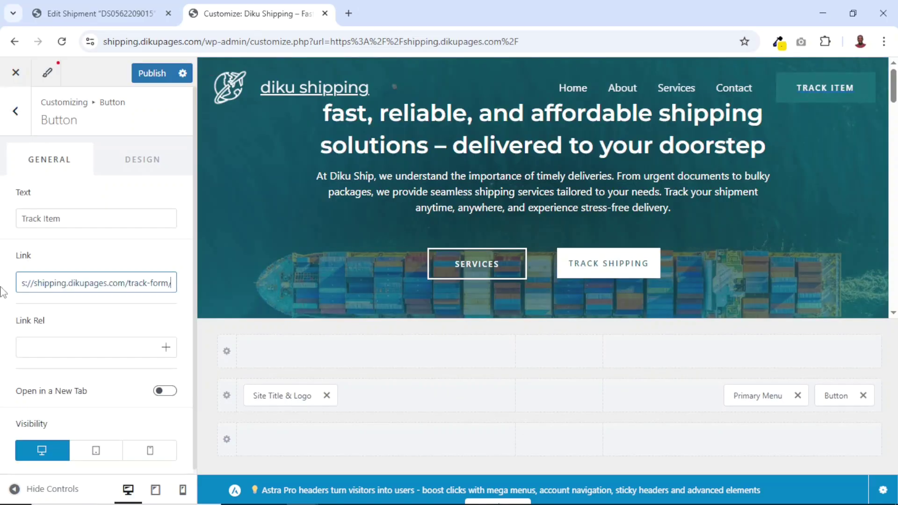
{"action": "left_click", "coordinate": [152, 75]}
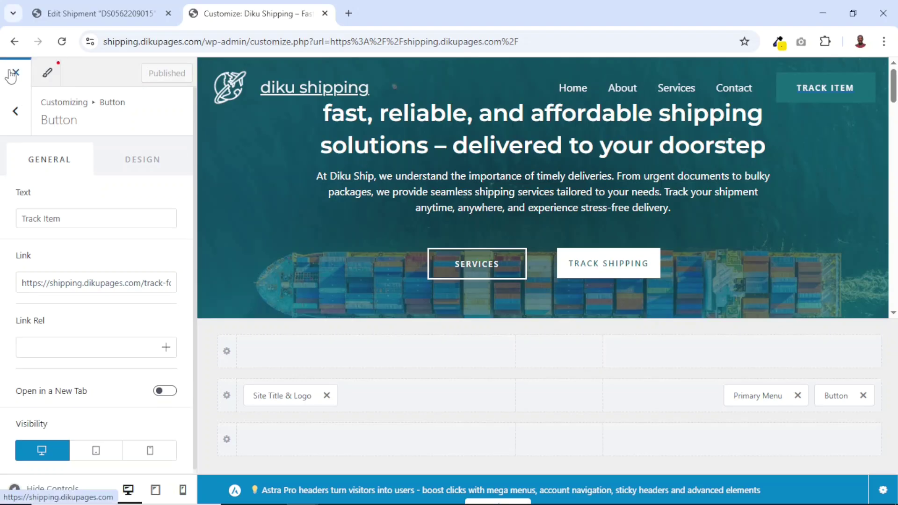
Return from the customizer to the live homepage and test the header's Track Item button
{"action": "left_click", "coordinate": [567, 277]}
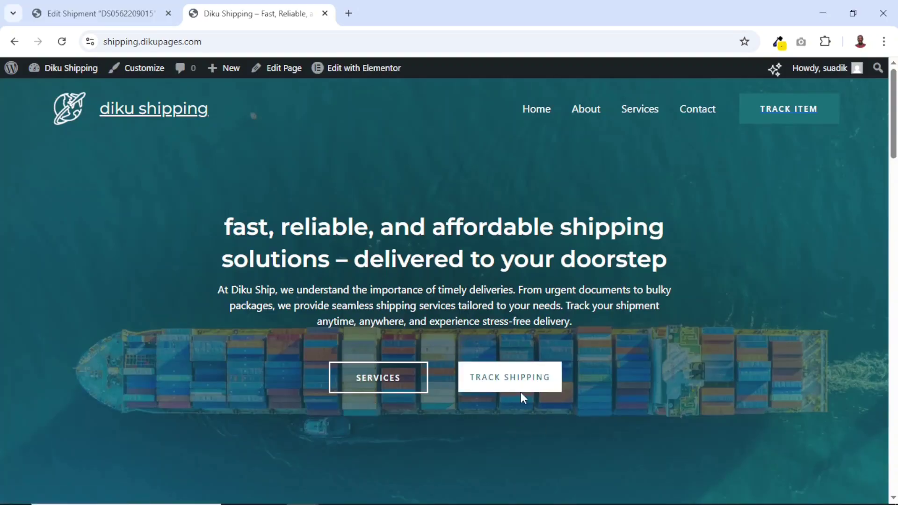
{"action": "left_click", "coordinate": [779, 116]}
{"action": "scroll", "coordinate": [738, 253], "scroll_direction": "down", "scroll_amount": 3}
{"action": "scroll", "coordinate": [738, 253], "scroll_direction": "up", "scroll_amount": 3}
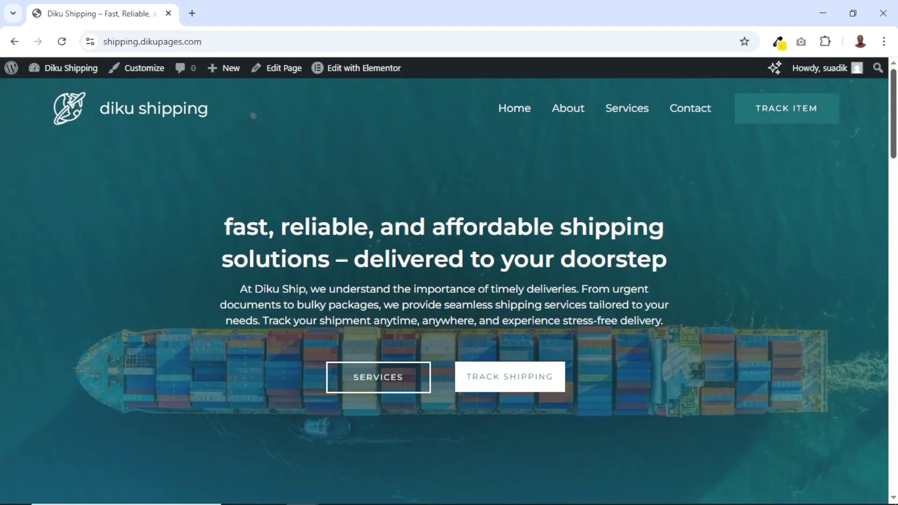
{"action": "left_click_drag", "start_coordinate": [894, 114], "coordinate": [738, 306]}
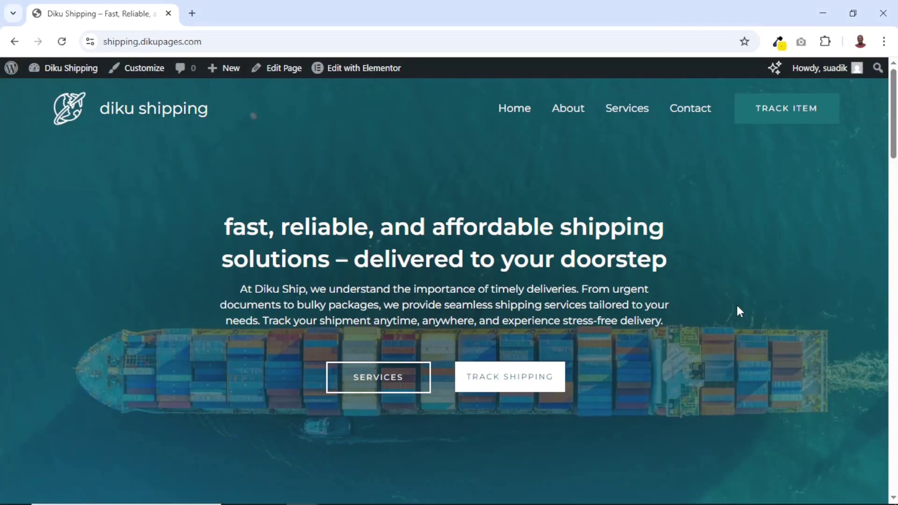